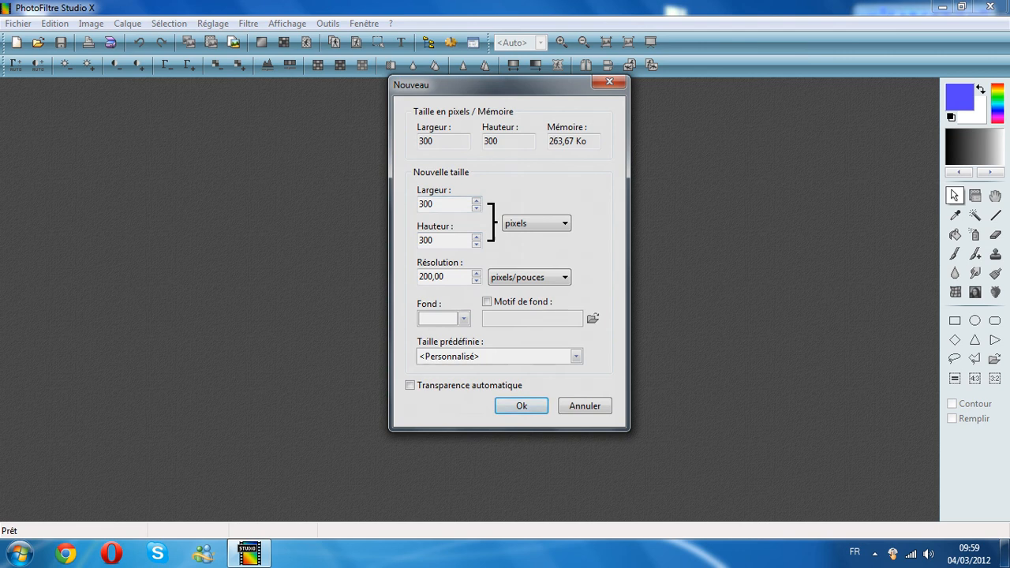
# Create a 300 × 300 pixel image at 200 pixels/inch and draw an elliptical selection about 204 × 223 pixels.
pyautogui.press('Return')
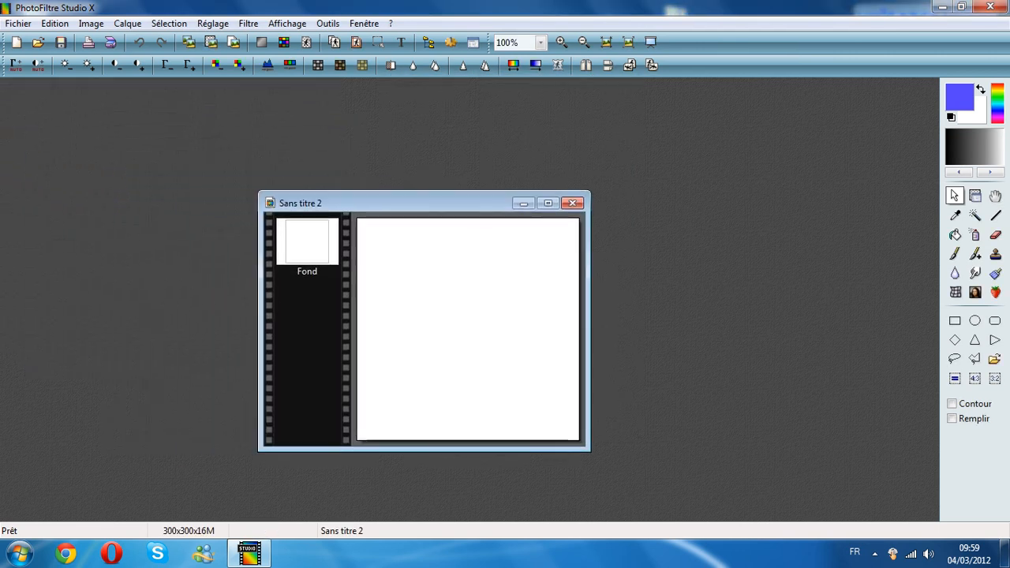
pyautogui.moveTo(424, 203); pyautogui.dragTo(505, 169)
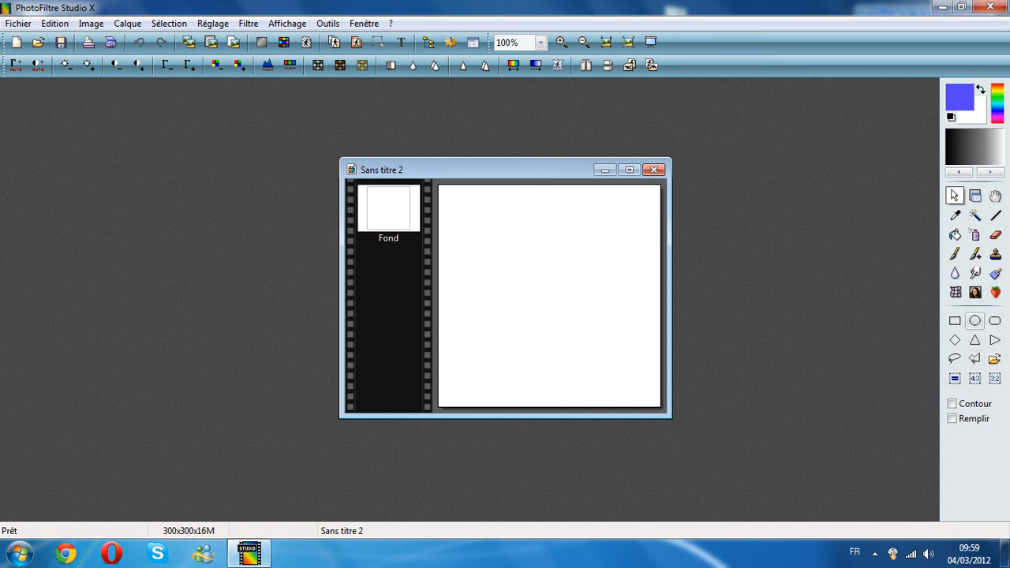
pyautogui.moveTo(480, 227); pyautogui.dragTo(631, 391)
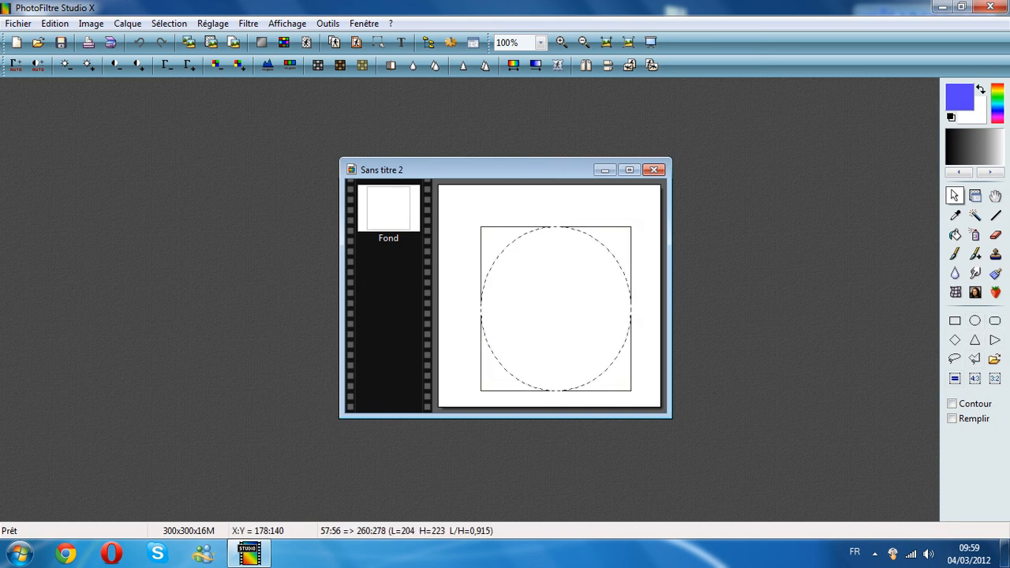
pyautogui.moveTo(570, 288); pyautogui.dragTo(554, 262)
# Resize the elliptical selection to 200 × 200 pixels with proportion locking turned off.
pyautogui.rightClick(542, 250)
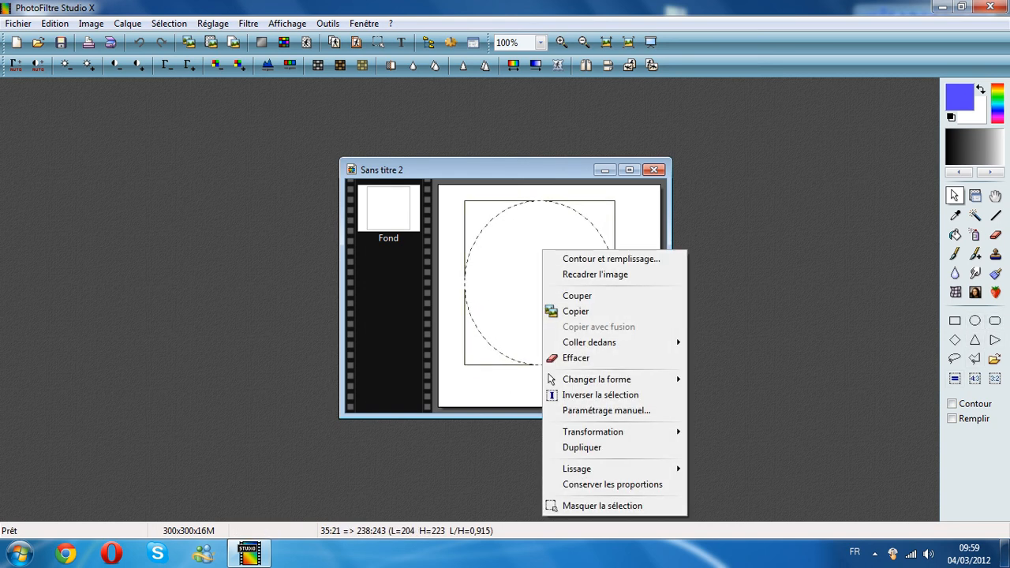
pyautogui.click(606, 410)
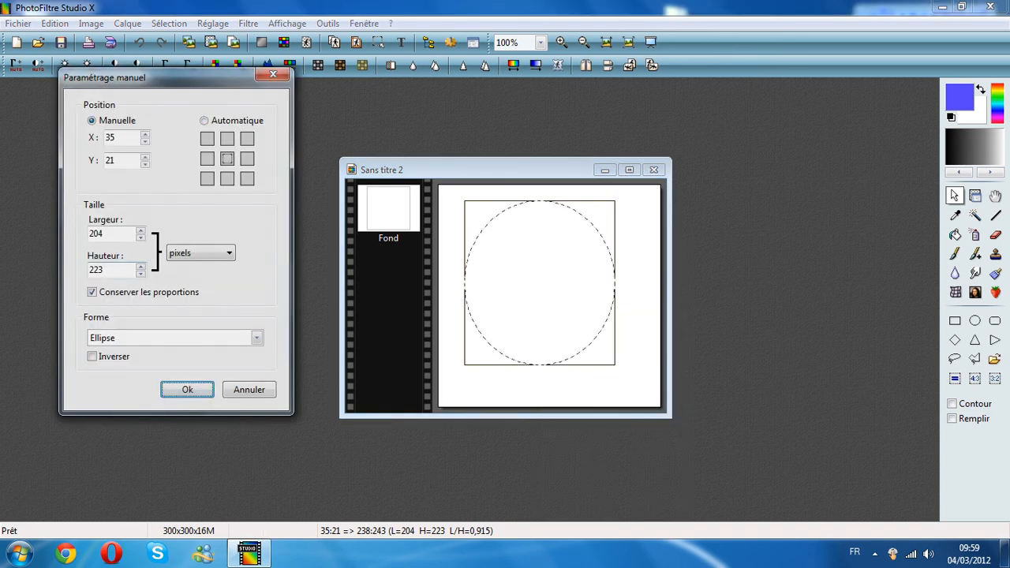
pyautogui.click(92, 292)
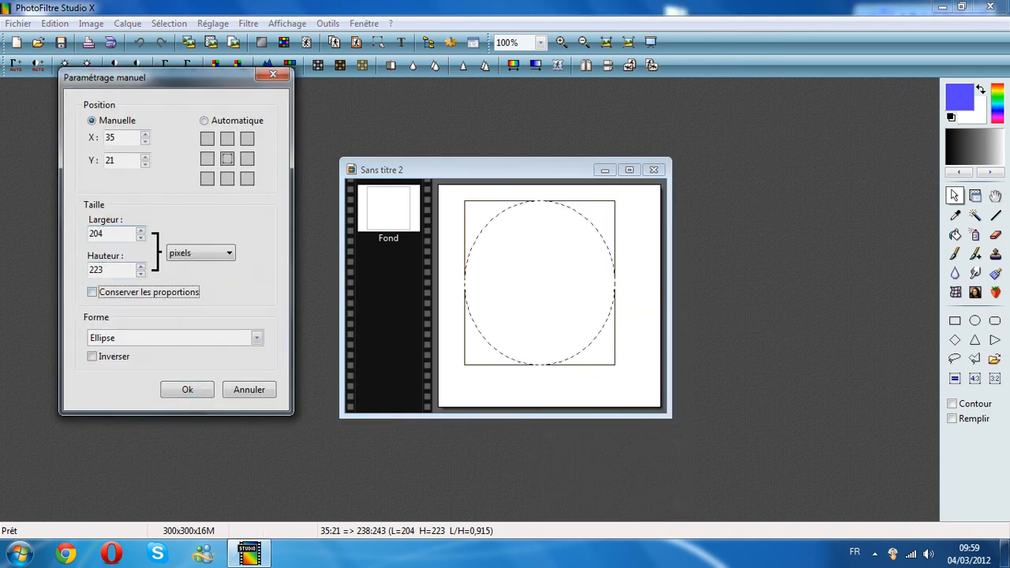
pyautogui.moveTo(108, 234); pyautogui.dragTo(88, 234)
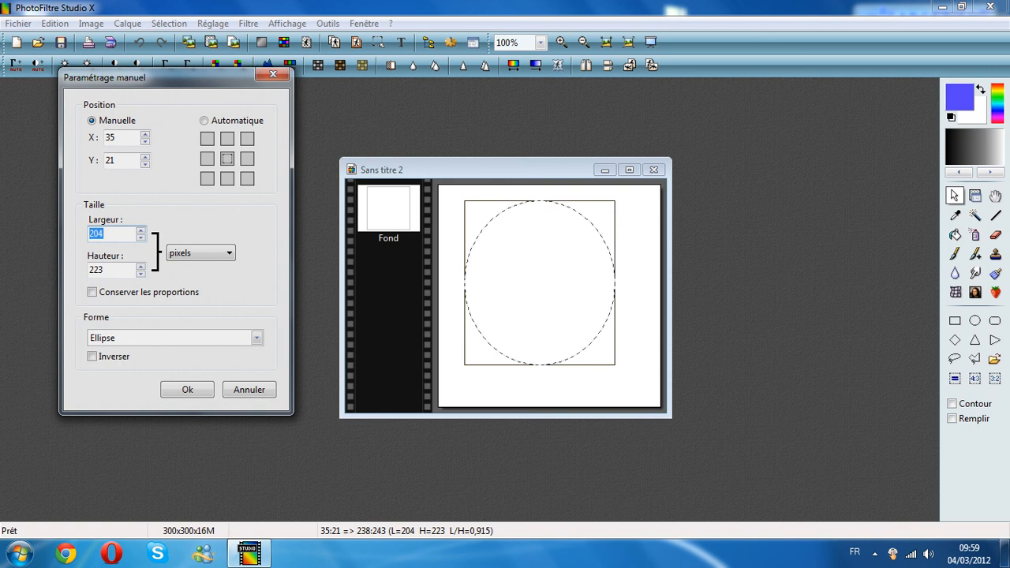
pyautogui.write('200')
pyautogui.press('Tab')
pyautogui.write('200')
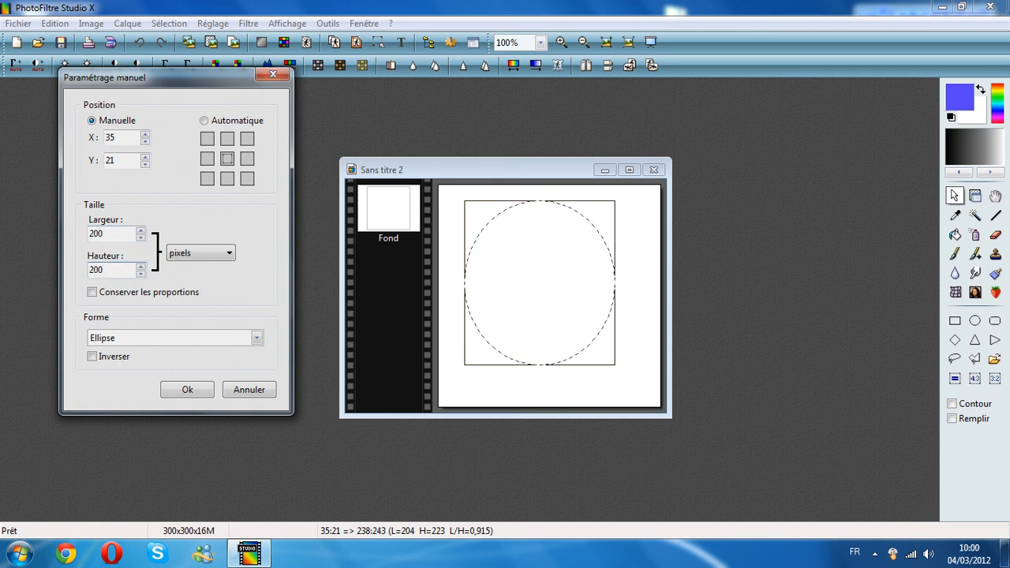
pyautogui.press('Return')
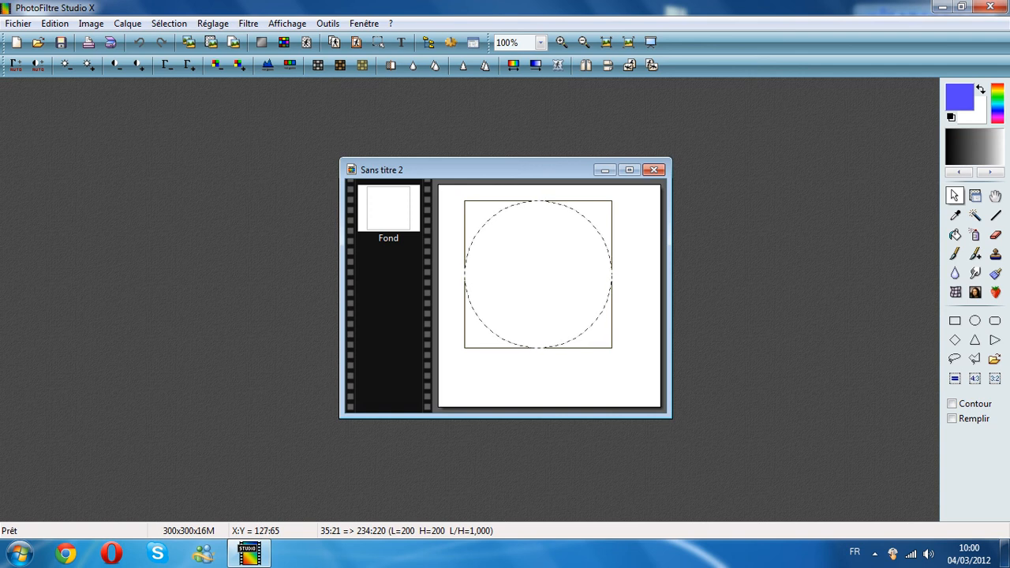
# Center the circular selection on the canvas using automatic positioning.
pyautogui.rightClick(534, 234)
pyautogui.click(597, 394)
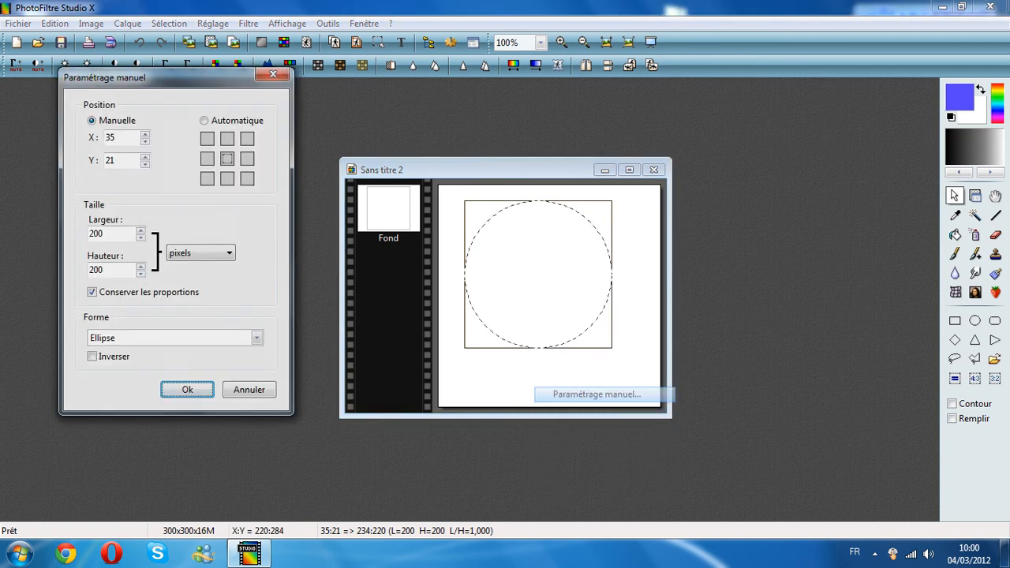
pyautogui.click(204, 121)
pyautogui.click(227, 159)
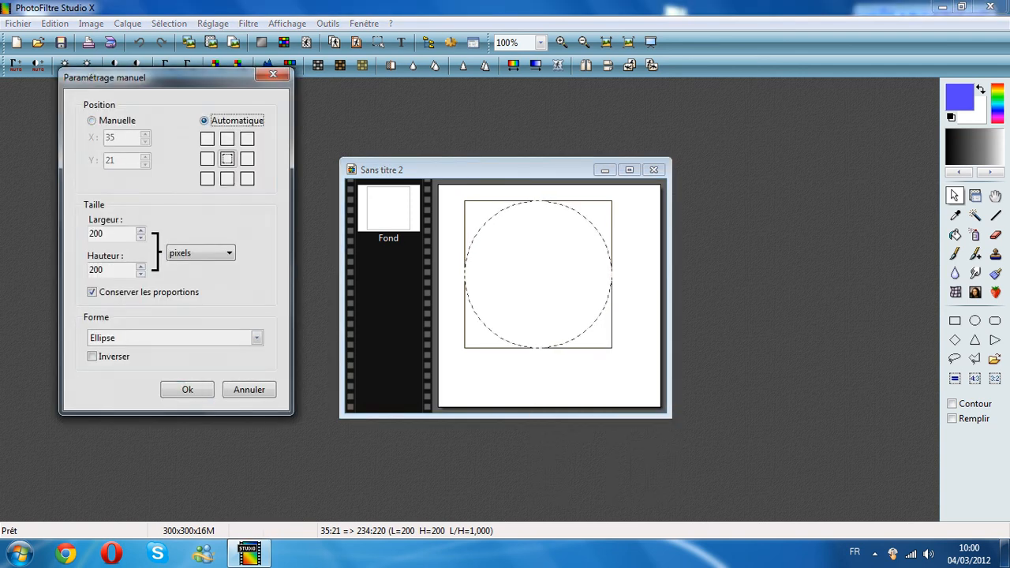
pyautogui.click(187, 390)
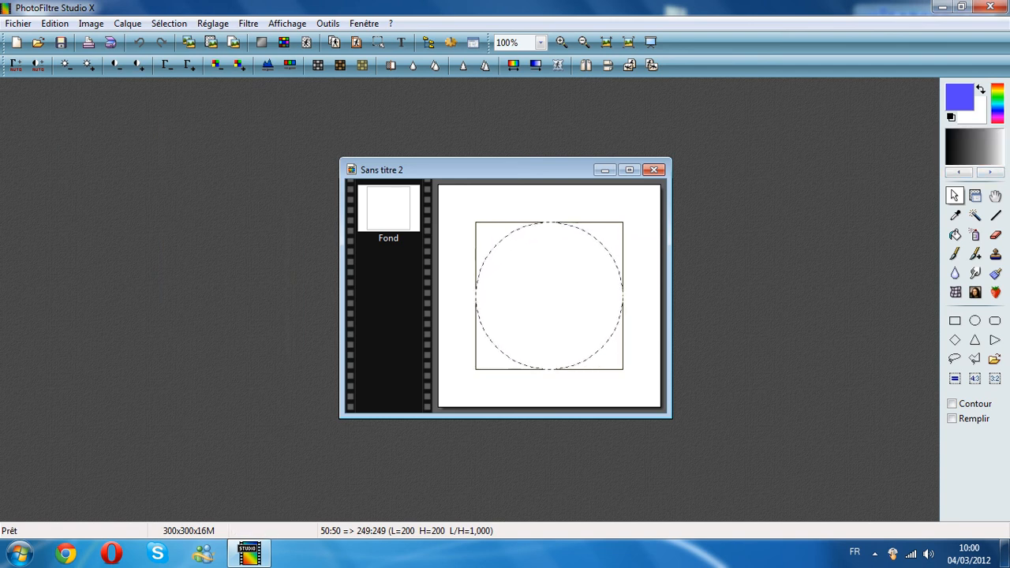
# Fill the circular selection with a mid-grey speckled texture using the airbrush at radius 50.
pyautogui.click(978, 148)
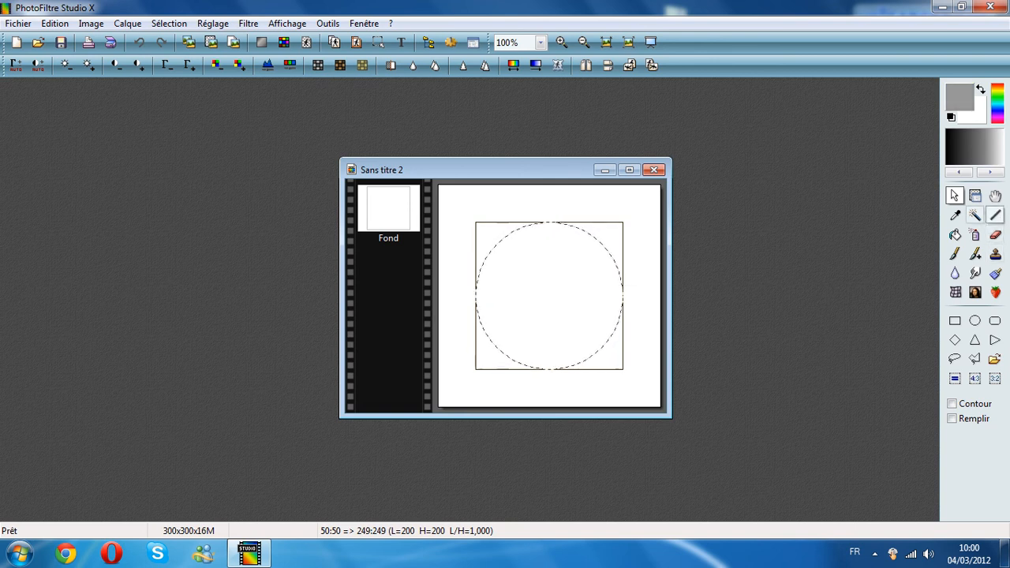
pyautogui.click(975, 234)
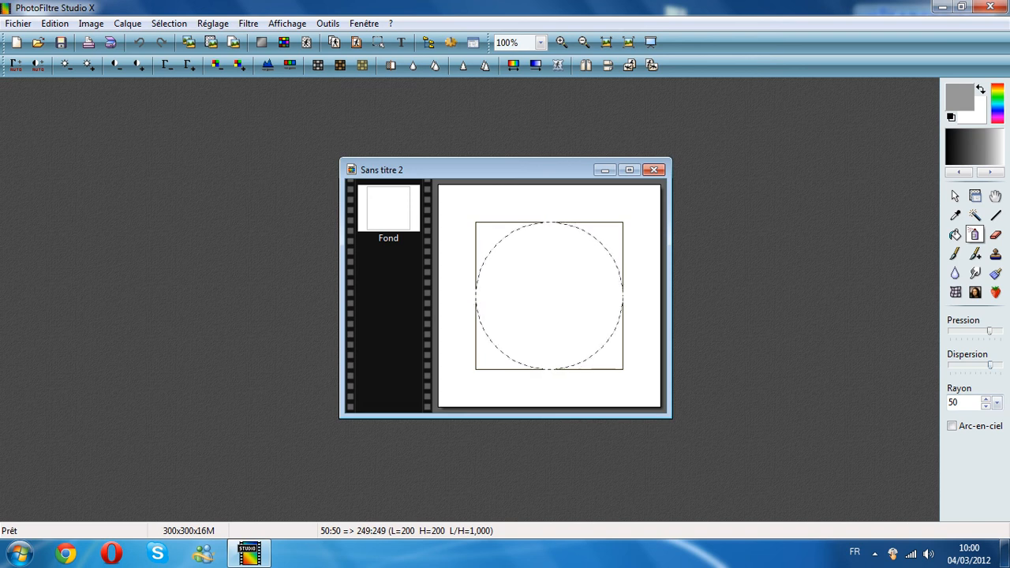
pyautogui.moveTo(991, 366); pyautogui.dragTo(990, 366)
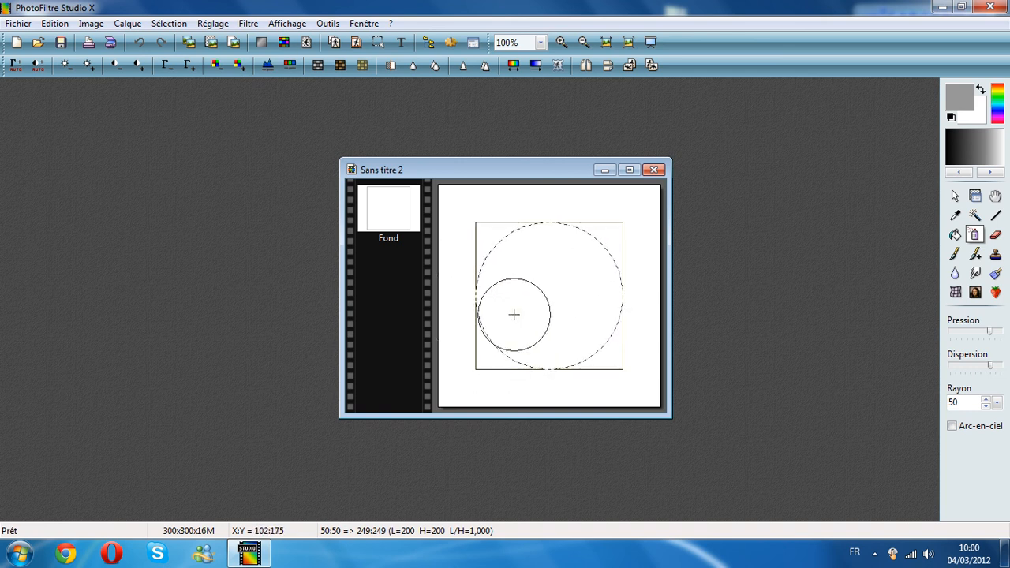
pyautogui.moveTo(505, 313)
pyautogui.mouseDown()
pyautogui.moveTo(545, 354)
pyautogui.moveTo(593, 260)
pyautogui.moveTo(509, 251)
pyautogui.moveTo(560, 338)
pyautogui.moveTo(540, 267)
pyautogui.moveTo(538, 311)
pyautogui.moveTo(506, 256)
pyautogui.mouseUp()
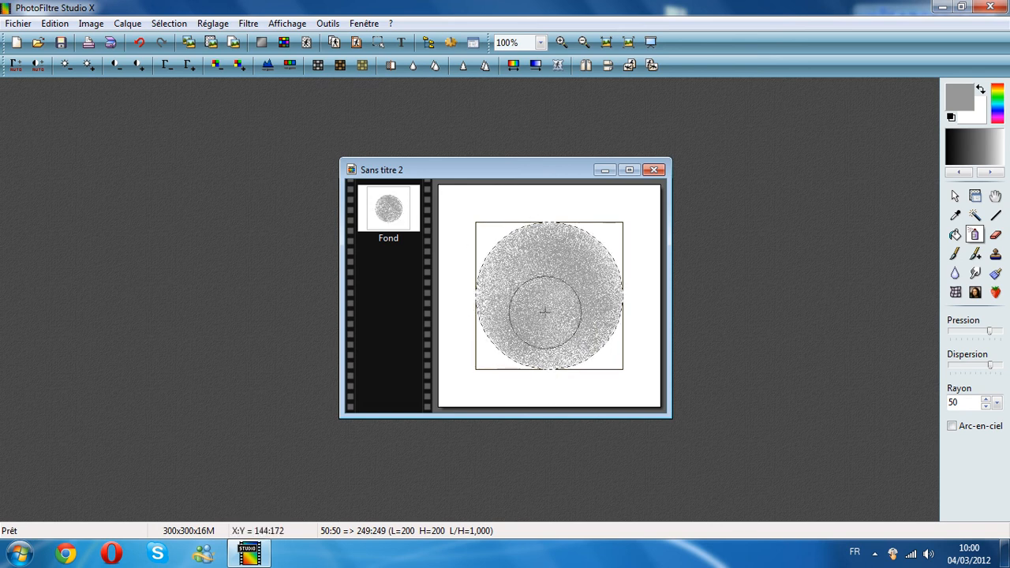
pyautogui.moveTo(545, 312)
pyautogui.mouseDown()
pyautogui.moveTo(608, 207)
pyautogui.moveTo(529, 323)
pyautogui.moveTo(528, 265)
pyautogui.moveTo(591, 339)
pyautogui.mouseUp()
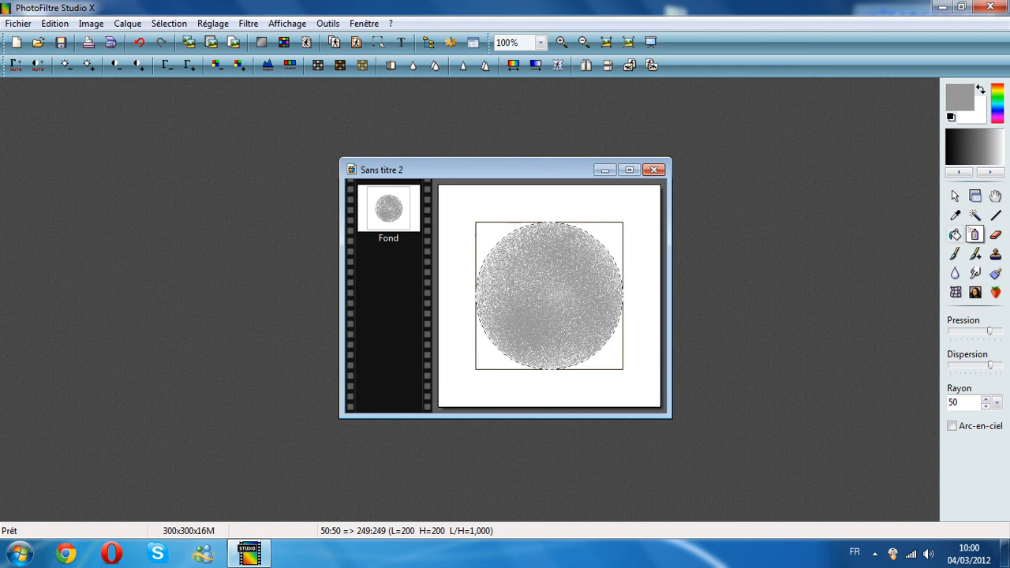
# Blur the grey disc, and spray darker grey over it with reduced airbrush pressure and dispersion at radius 30.
pyautogui.click(972, 148)
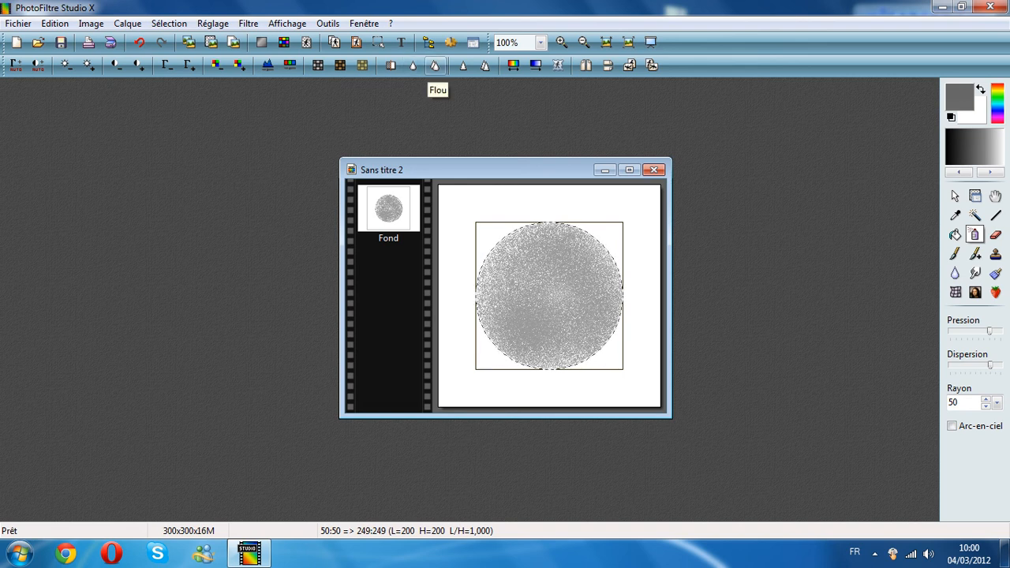
pyautogui.click(435, 65)
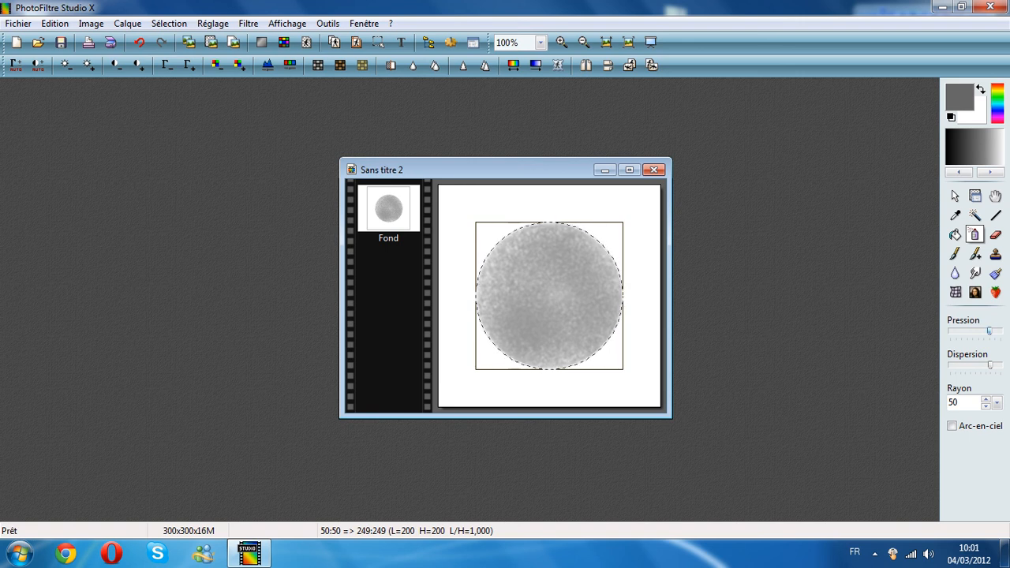
pyautogui.moveTo(990, 331); pyautogui.dragTo(972, 331)
pyautogui.moveTo(989, 365); pyautogui.dragTo(980, 365)
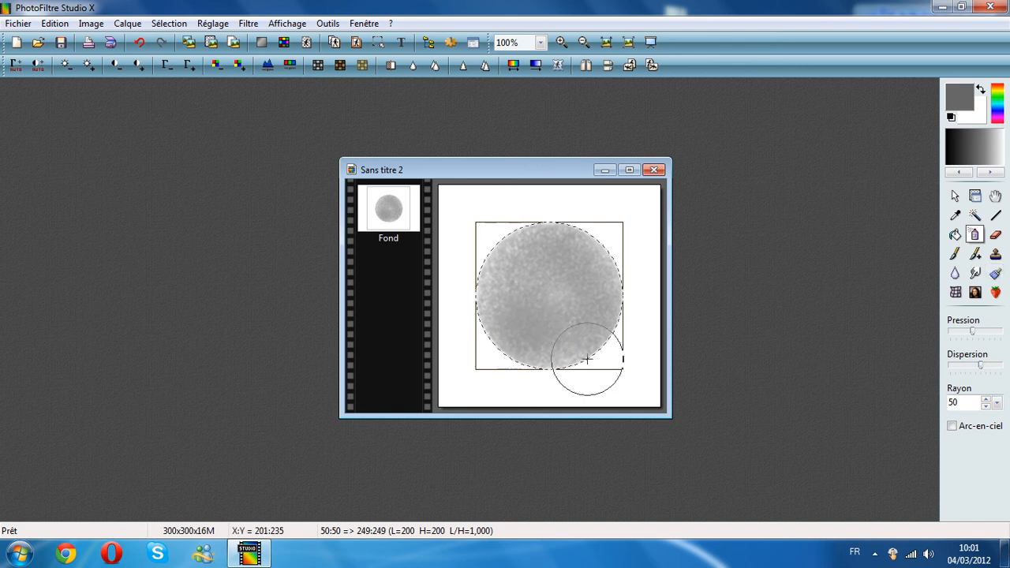
pyautogui.click(997, 402)
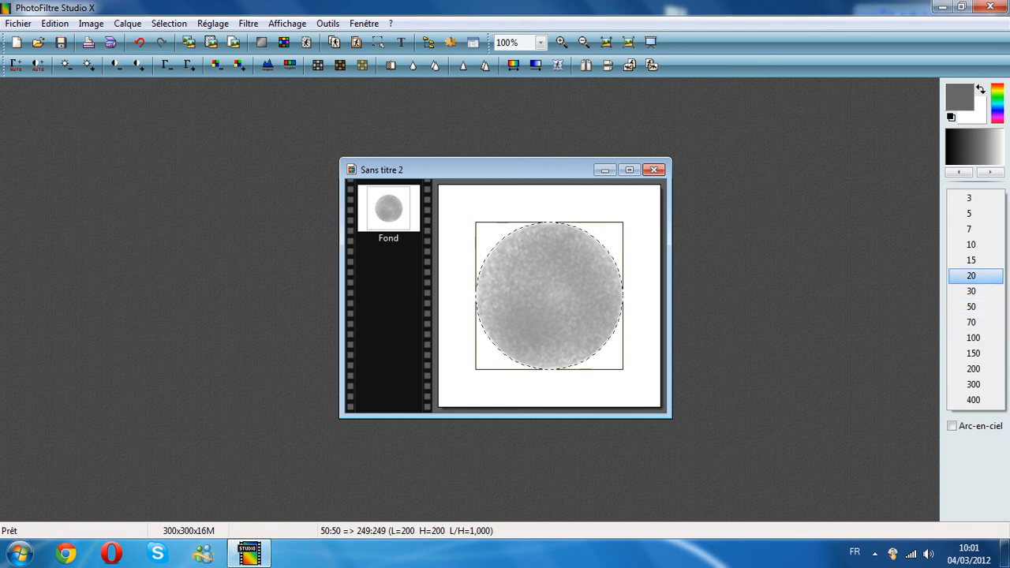
pyautogui.click(972, 291)
pyautogui.moveTo(604, 304)
pyautogui.mouseDown()
pyautogui.moveTo(569, 339)
pyautogui.moveTo(467, 299)
pyautogui.moveTo(521, 319)
pyautogui.moveTo(592, 239)
pyautogui.moveTo(610, 339)
pyautogui.mouseUp()
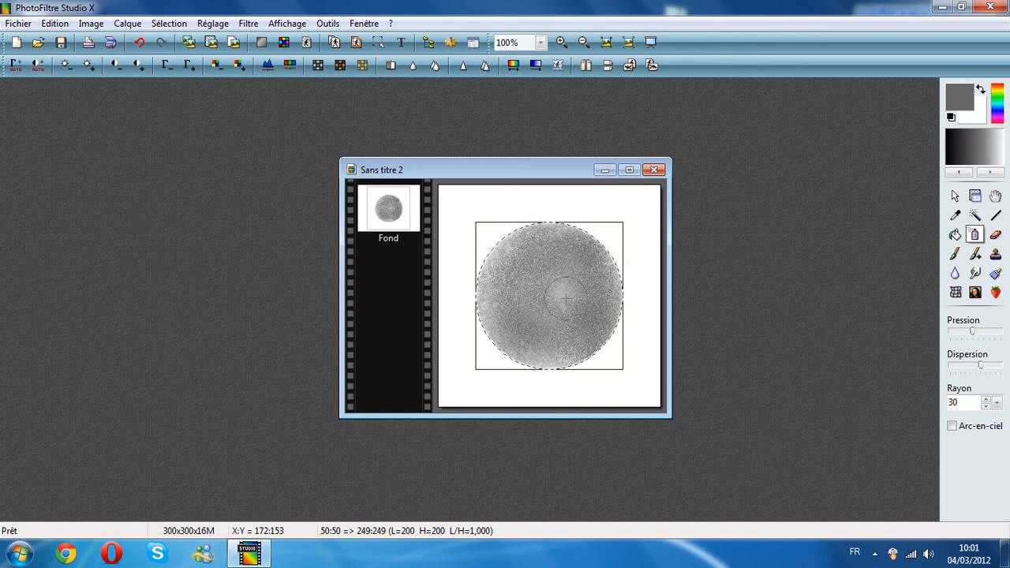
# Blur the darker sprayed texture repeatedly until its grain is softened.
pyautogui.click(435, 65)
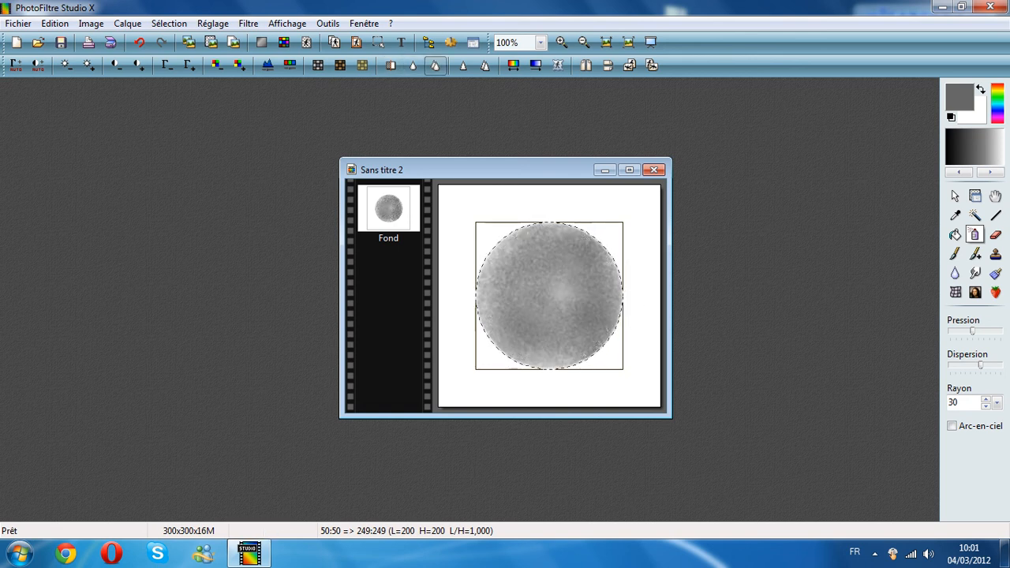
pyautogui.click(435, 65)
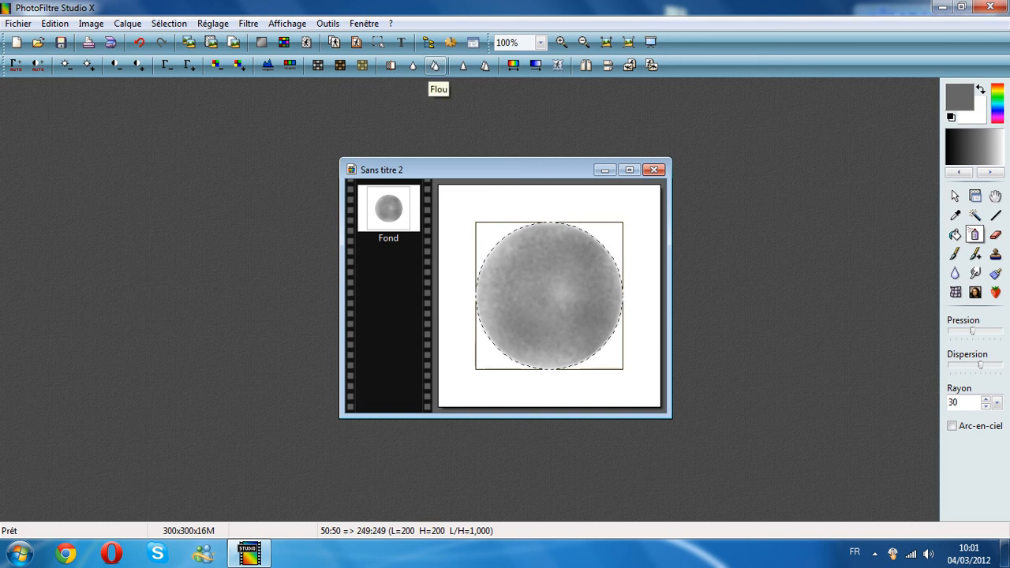
# Examine the blurred disc with the selection outline hidden, and show the circular selection again.
pyautogui.scroll(-1, 582, 263)
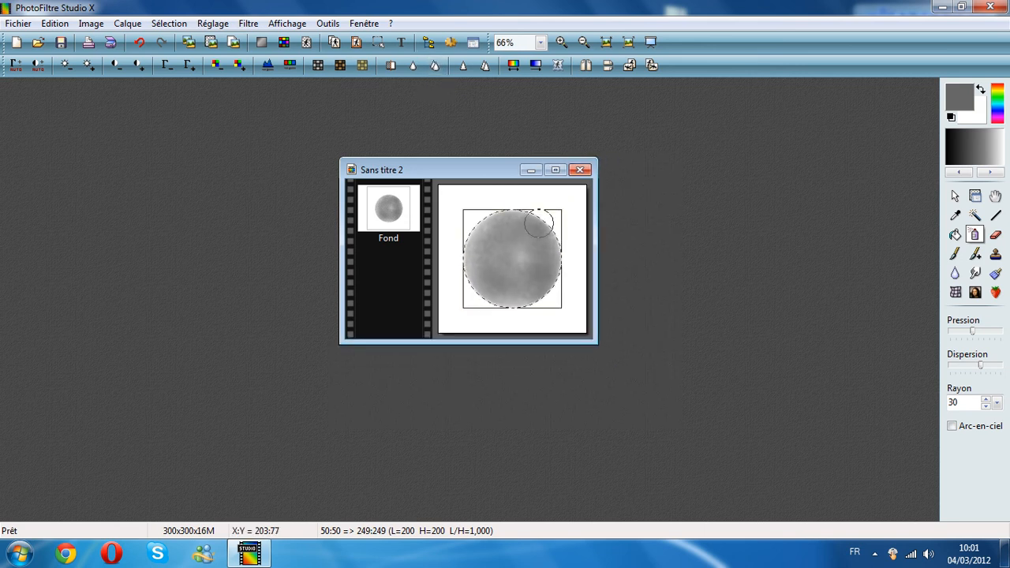
pyautogui.scroll(1, 539, 225)
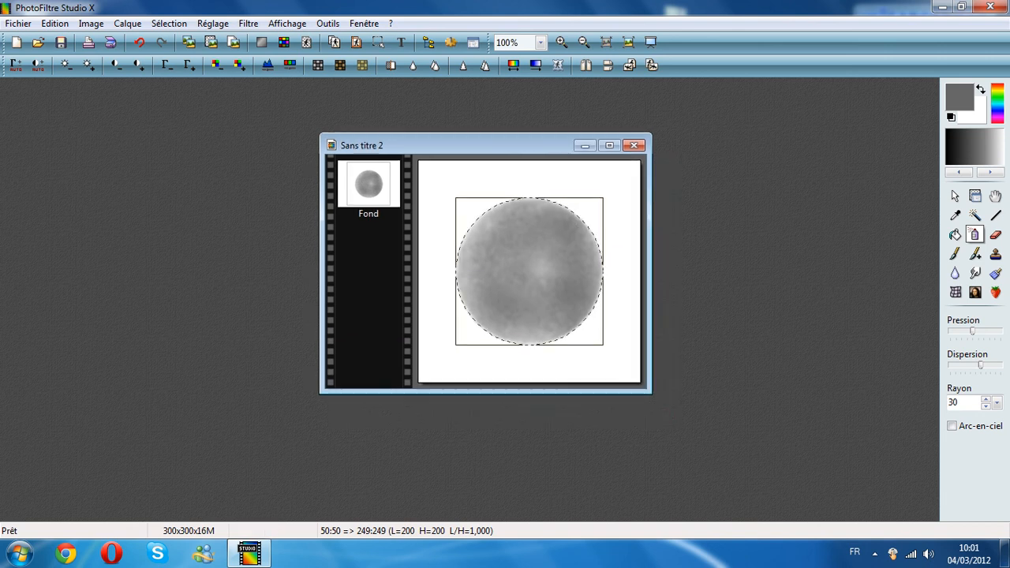
pyautogui.moveTo(454, 145); pyautogui.dragTo(431, 116)
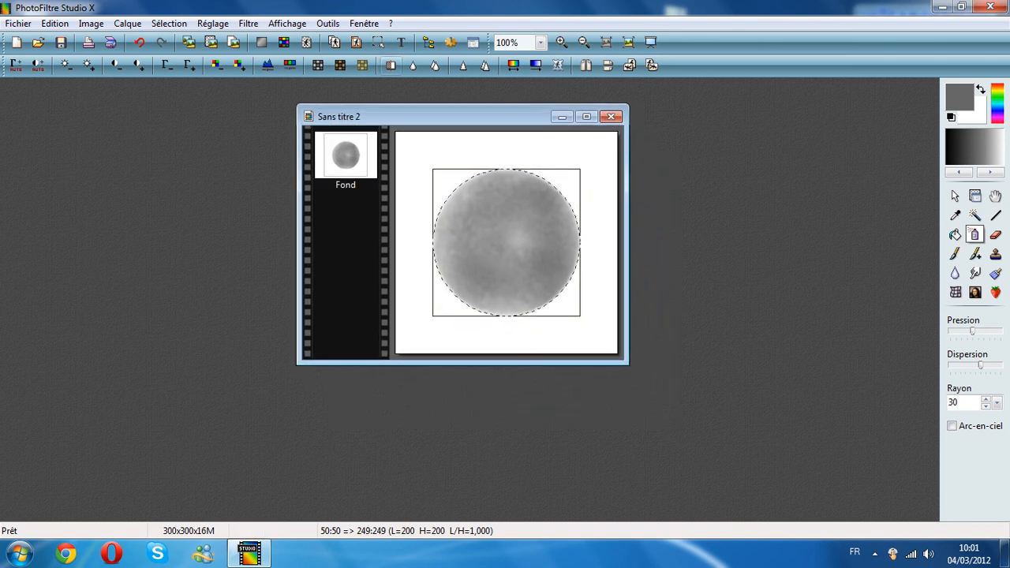
pyautogui.click(379, 42)
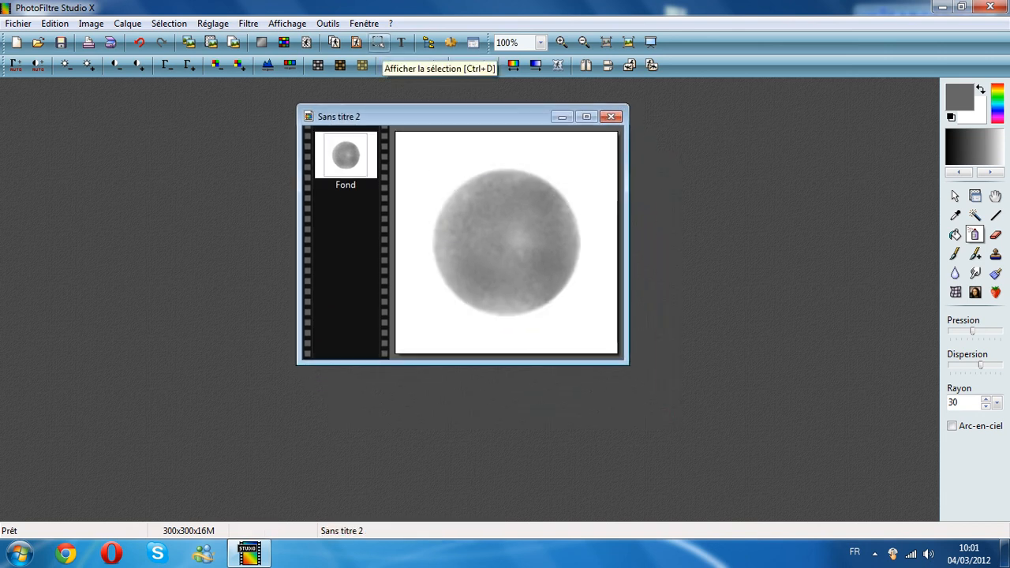
pyautogui.click(379, 42)
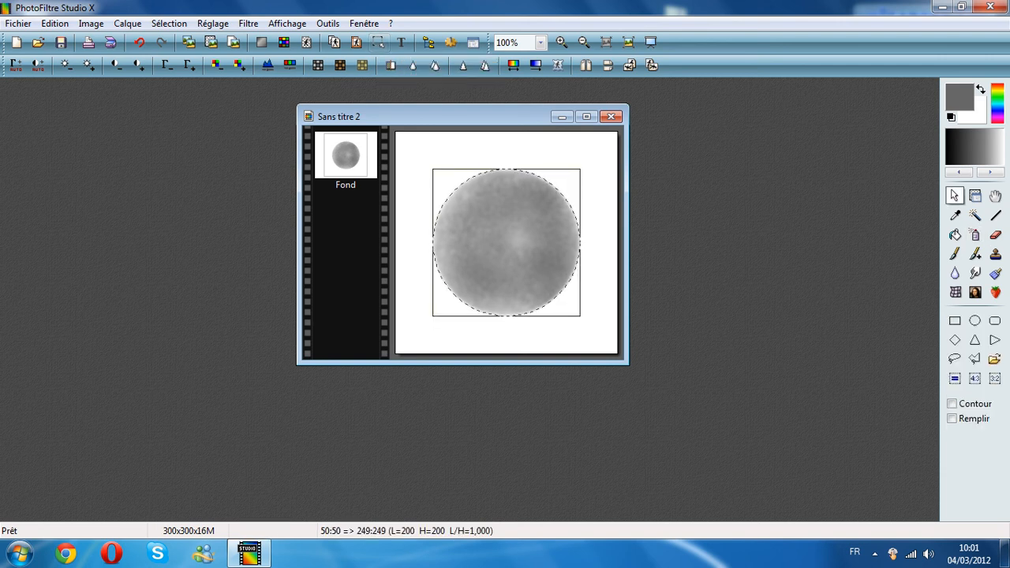
pyautogui.click(379, 42)
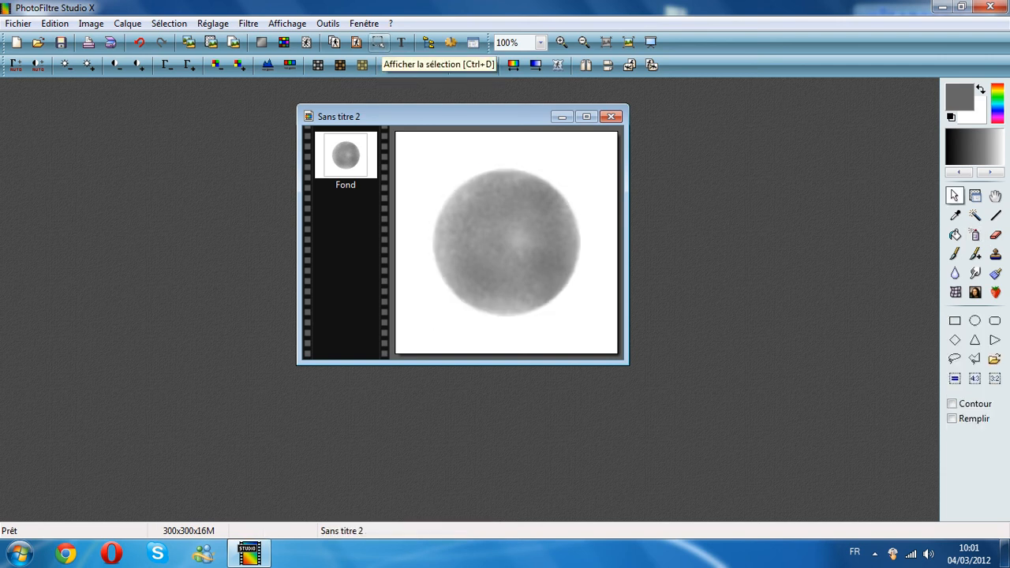
pyautogui.click(378, 42)
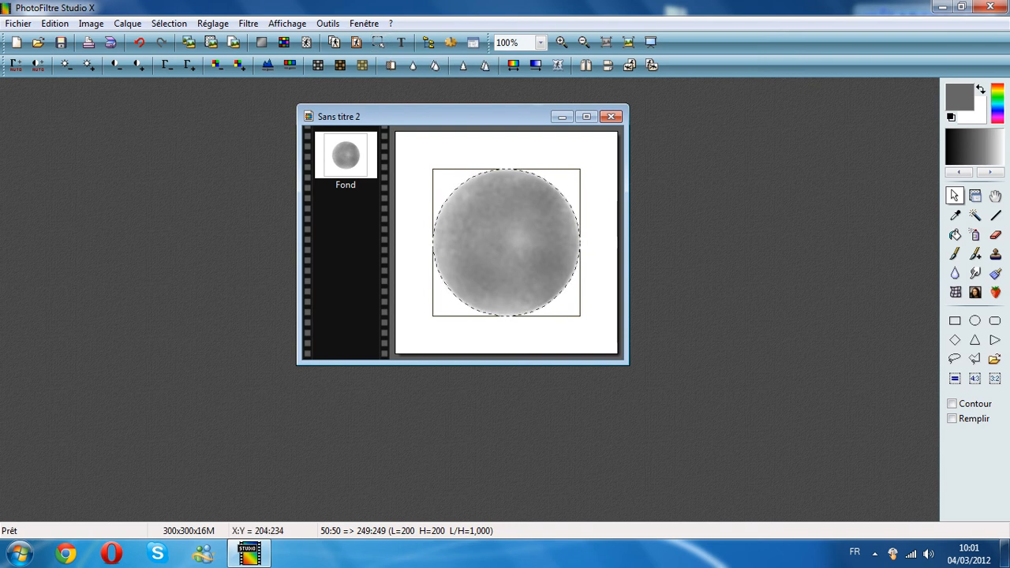
# Resize the circular selection to 188 × 188 pixels with the proportions lock off.
pyautogui.rightClick(495, 235)
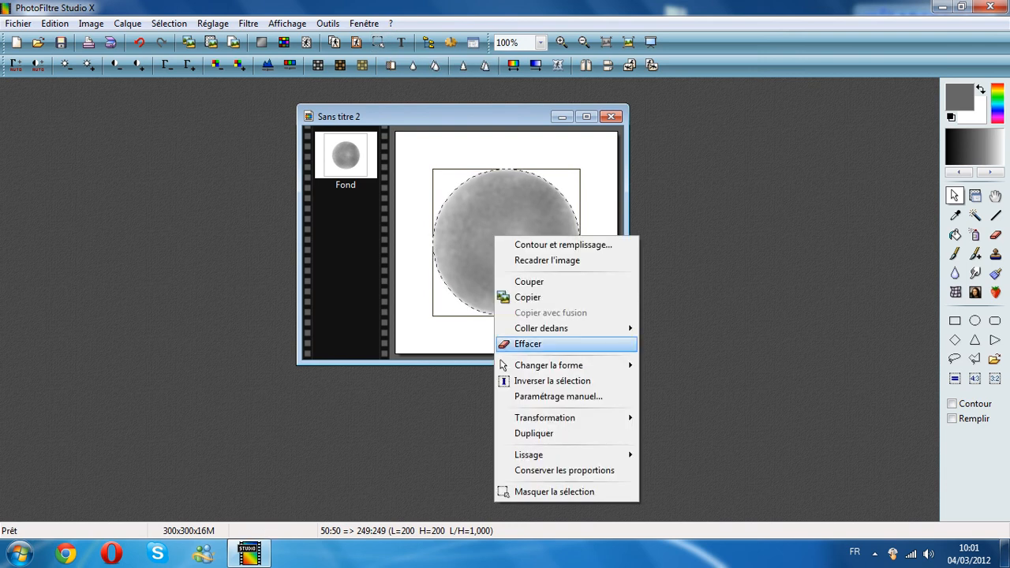
pyautogui.click(558, 397)
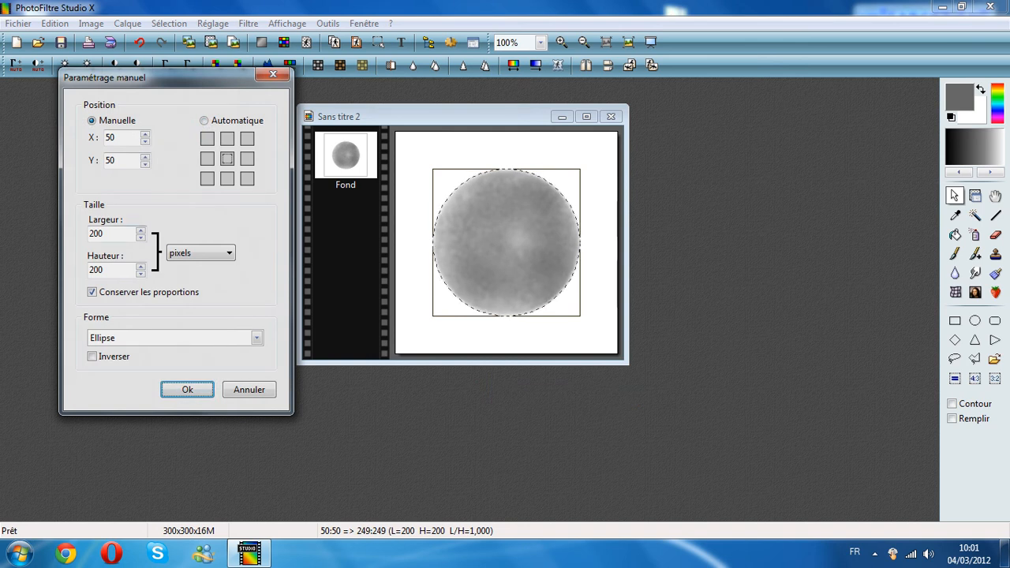
pyautogui.moveTo(109, 234); pyautogui.dragTo(87, 233)
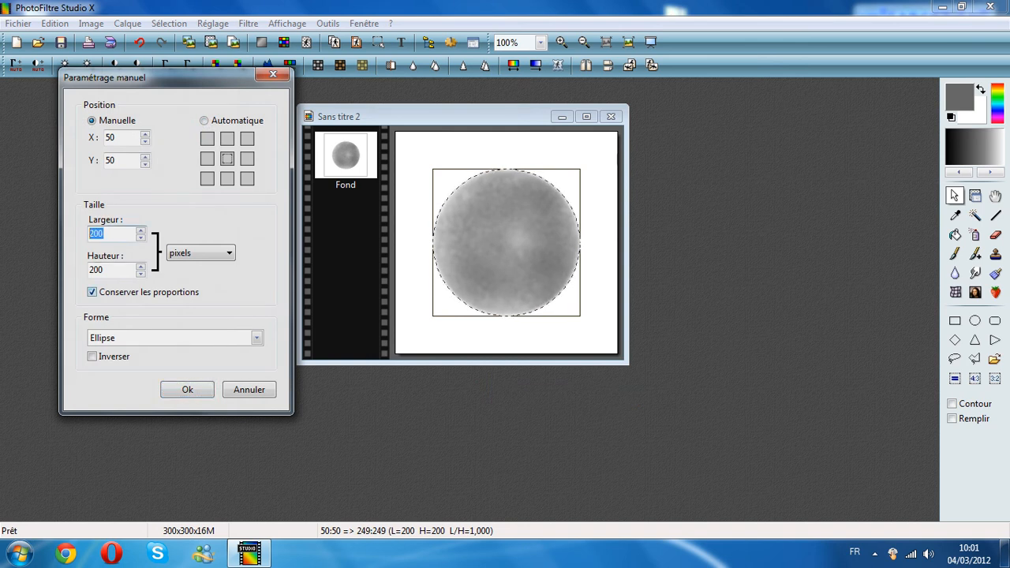
pyautogui.click(91, 293)
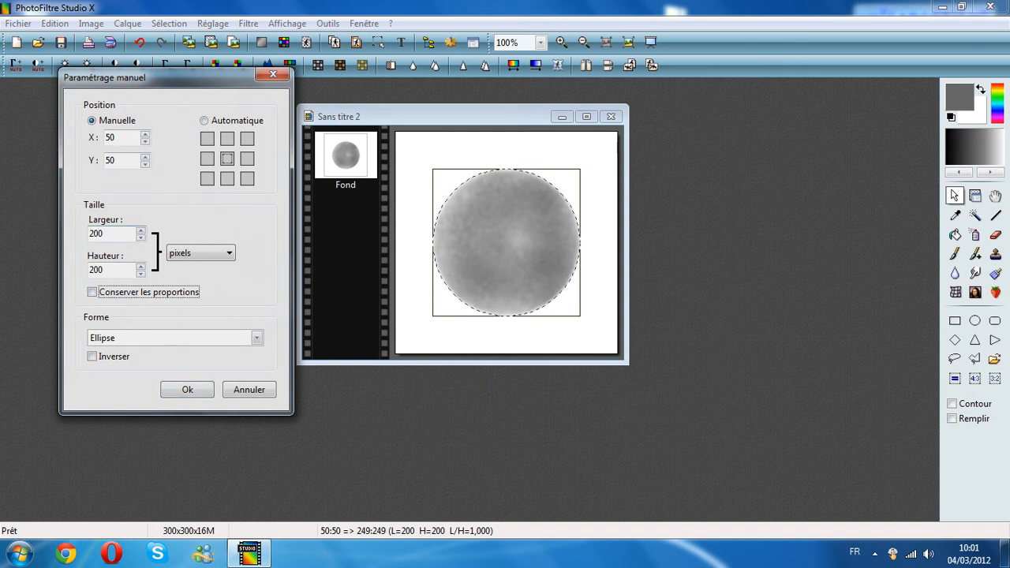
pyautogui.moveTo(107, 234); pyautogui.dragTo(87, 234)
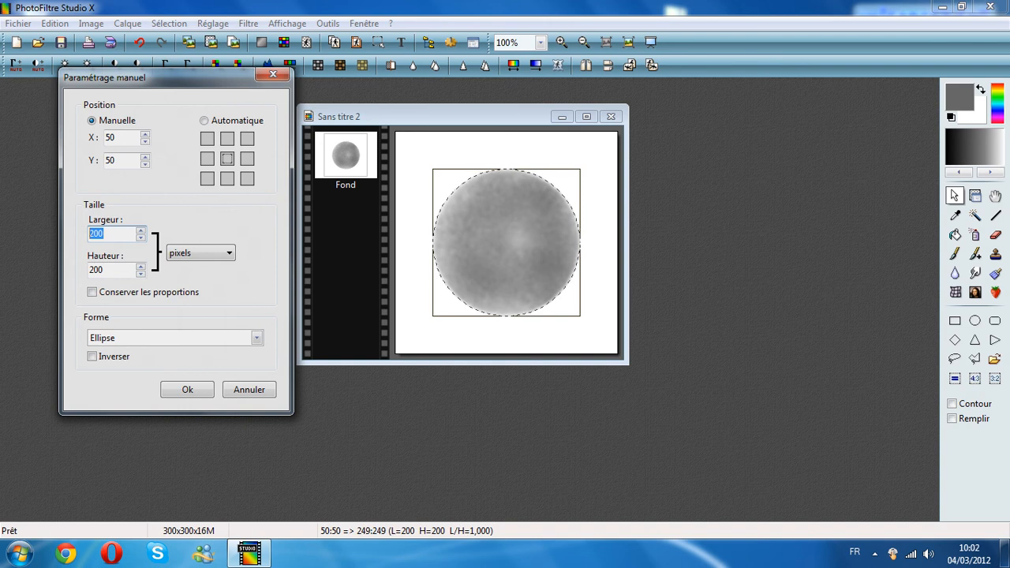
pyautogui.write('188')
pyautogui.press('Tab')
pyautogui.write('188')
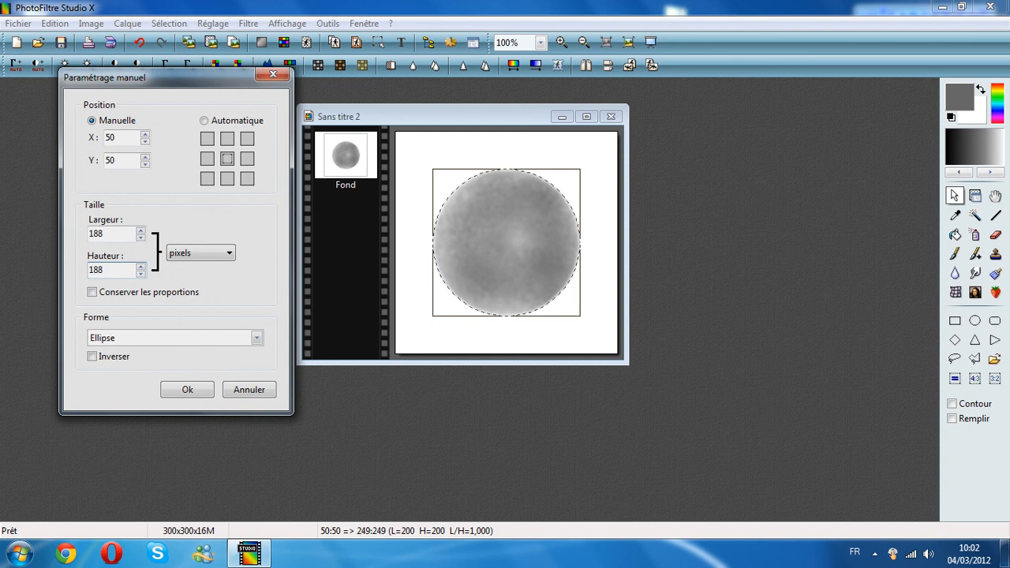
pyautogui.press('Return')
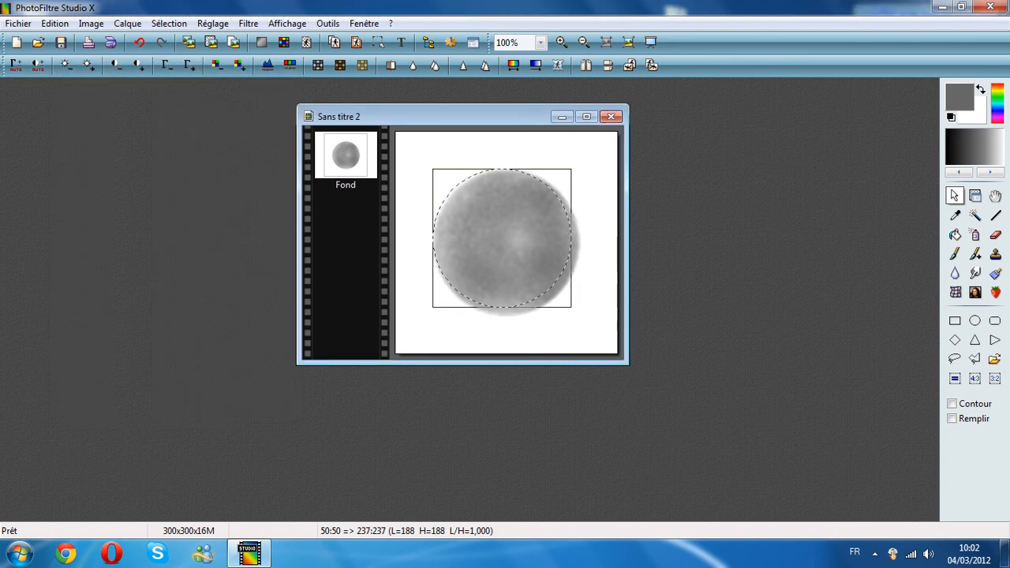
# Centre the circular selection over the grey disc at X 56, Y 56, using automatic positioning.
pyautogui.moveTo(490, 245); pyautogui.dragTo(491, 243)
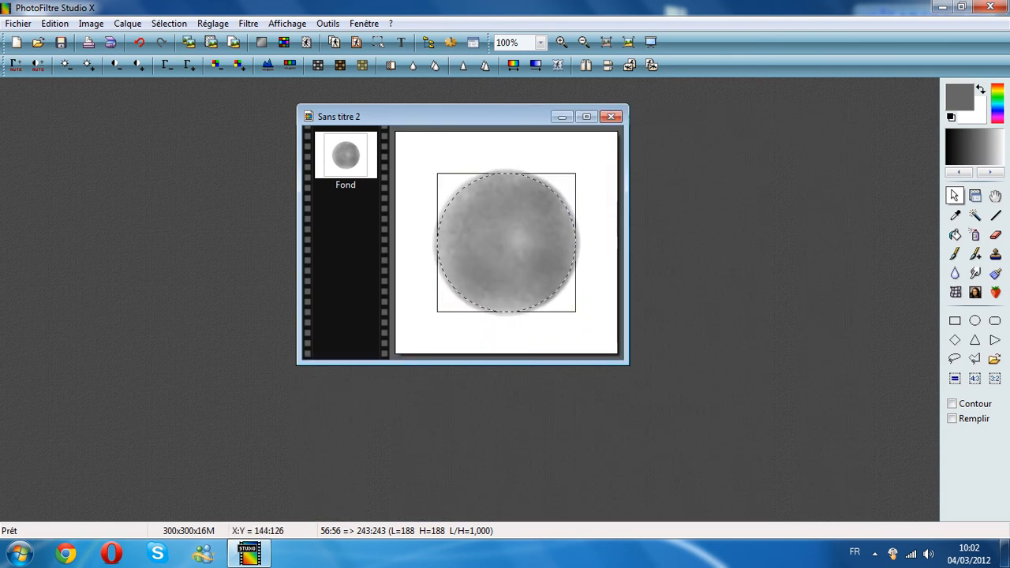
pyautogui.rightClick(505, 226)
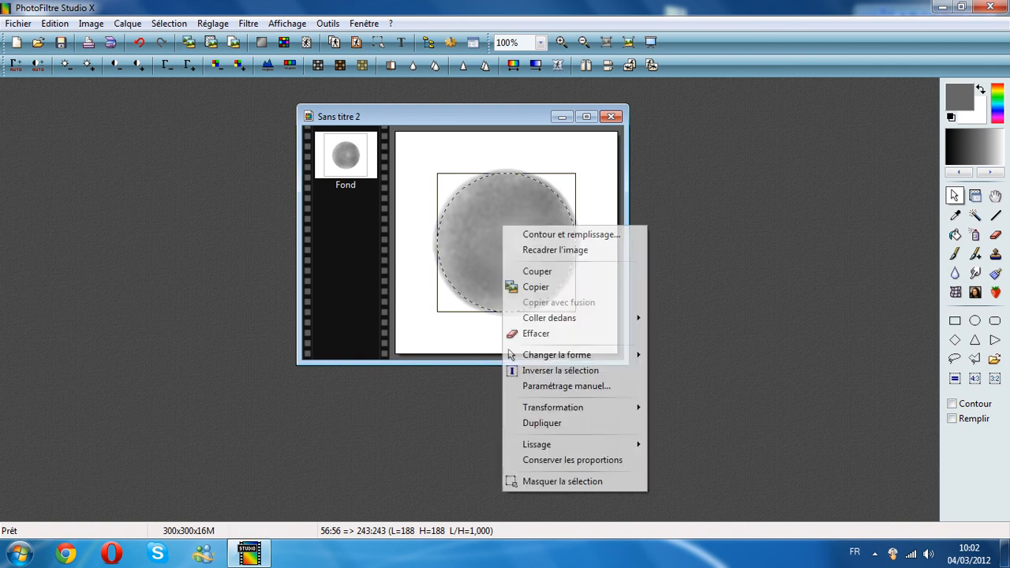
pyautogui.click(566, 386)
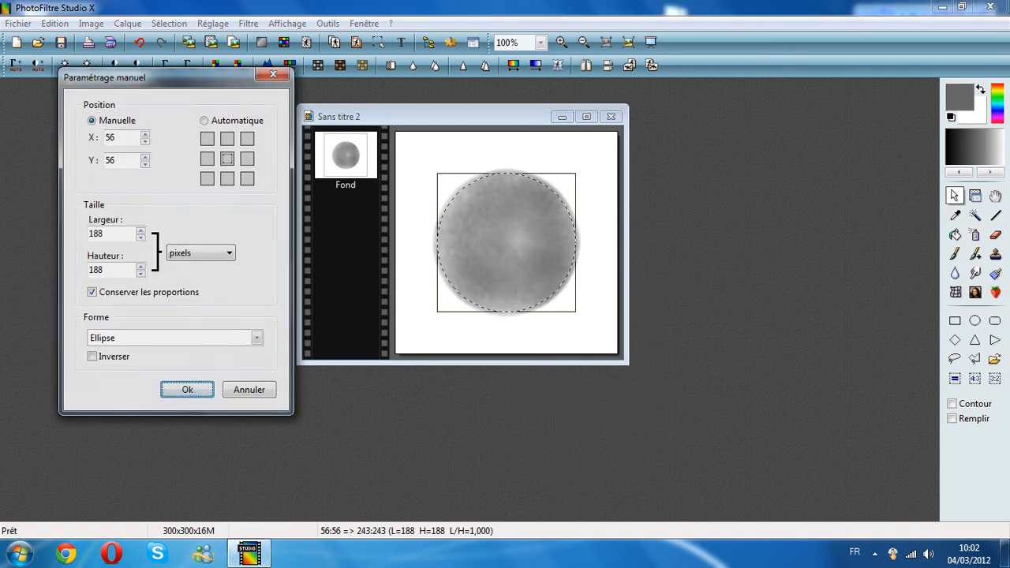
pyautogui.click(234, 120)
pyautogui.click(187, 390)
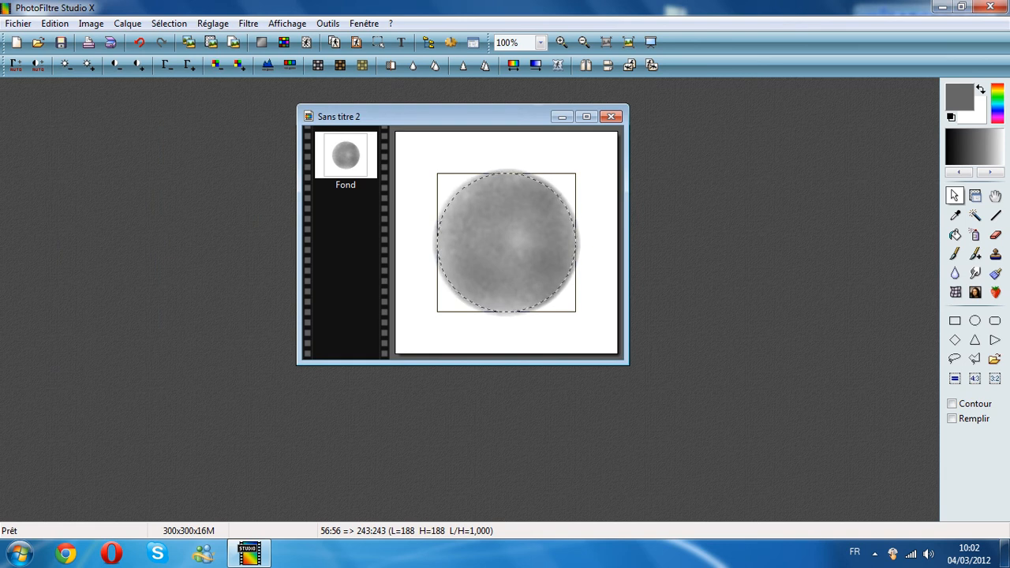
# Set up a progressive outline on the exterior of the circular selection in dark grey, RGB 74, 74, 66.
pyautogui.click(248, 22)
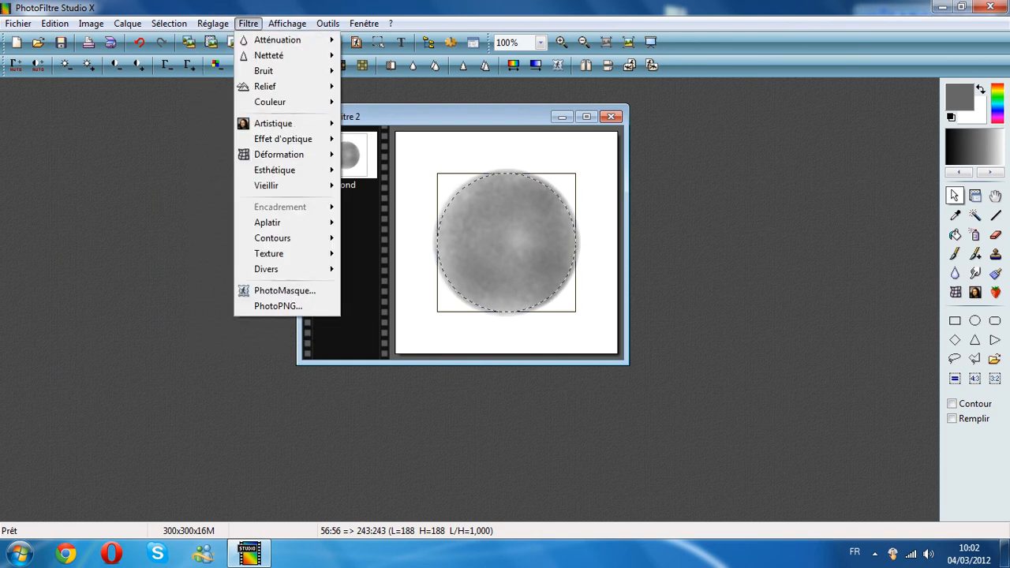
pyautogui.moveTo(275, 170)
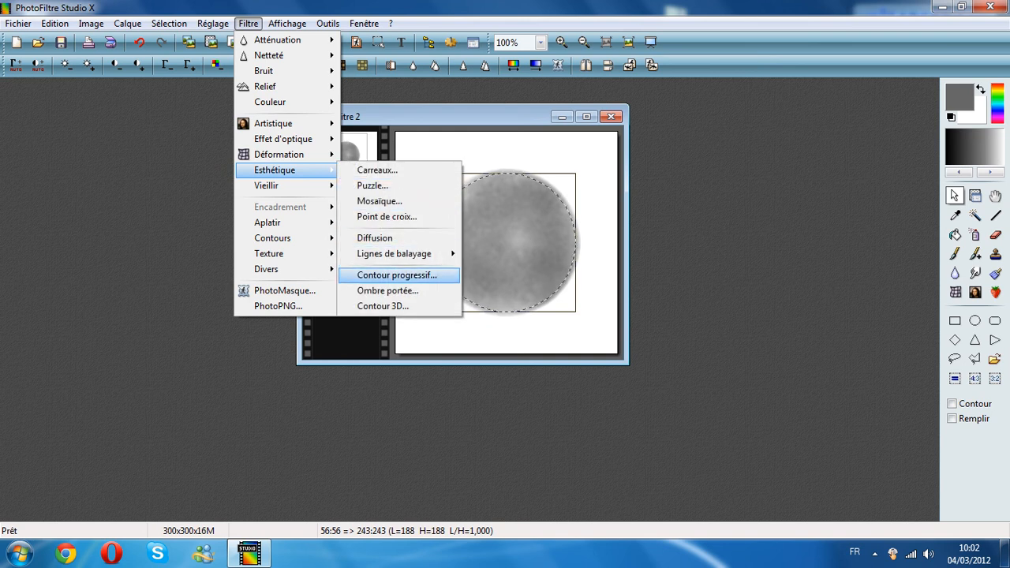
pyautogui.click(397, 274)
pyautogui.moveTo(443, 129); pyautogui.dragTo(223, 104)
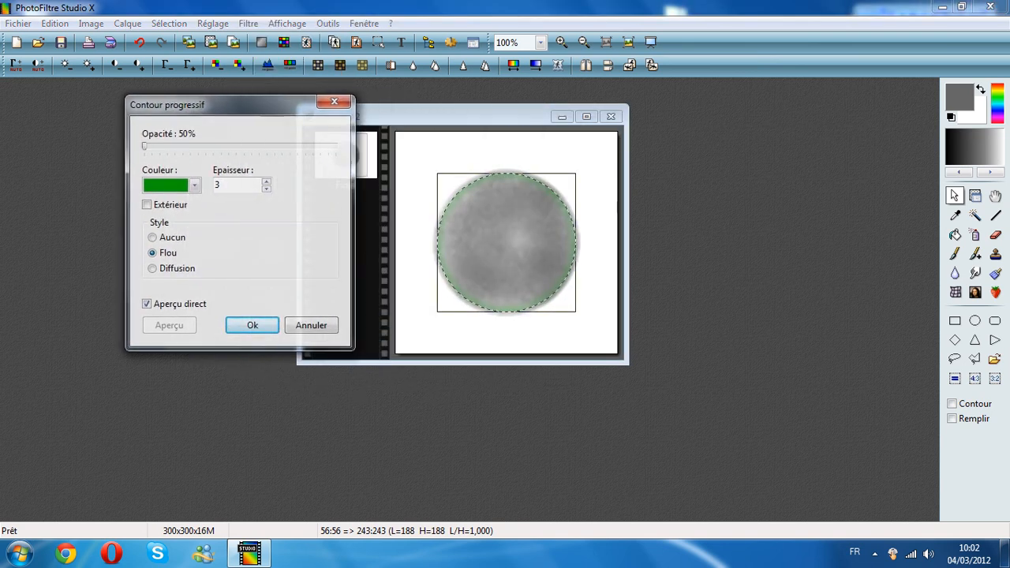
pyautogui.click(147, 206)
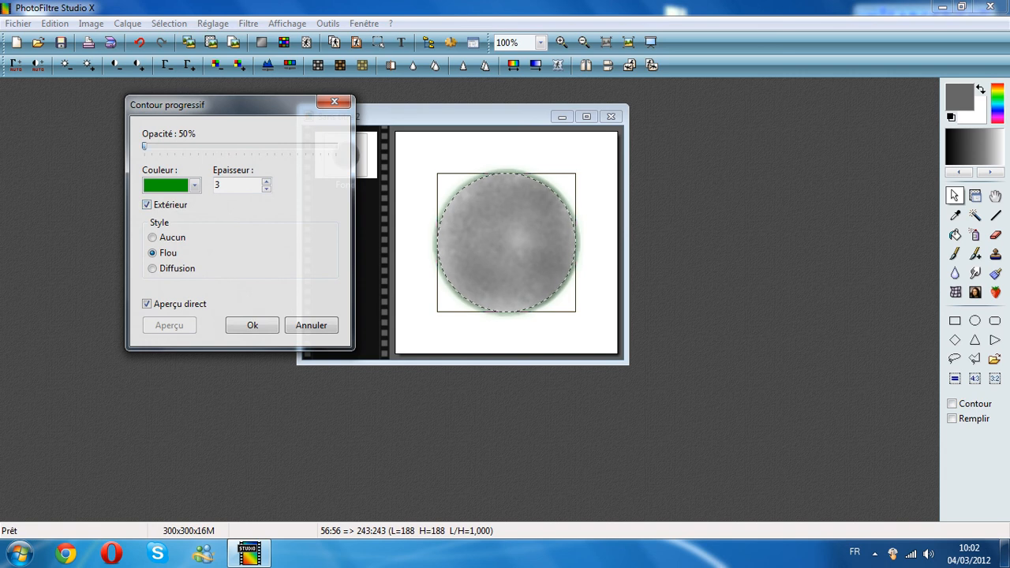
pyautogui.click(195, 186)
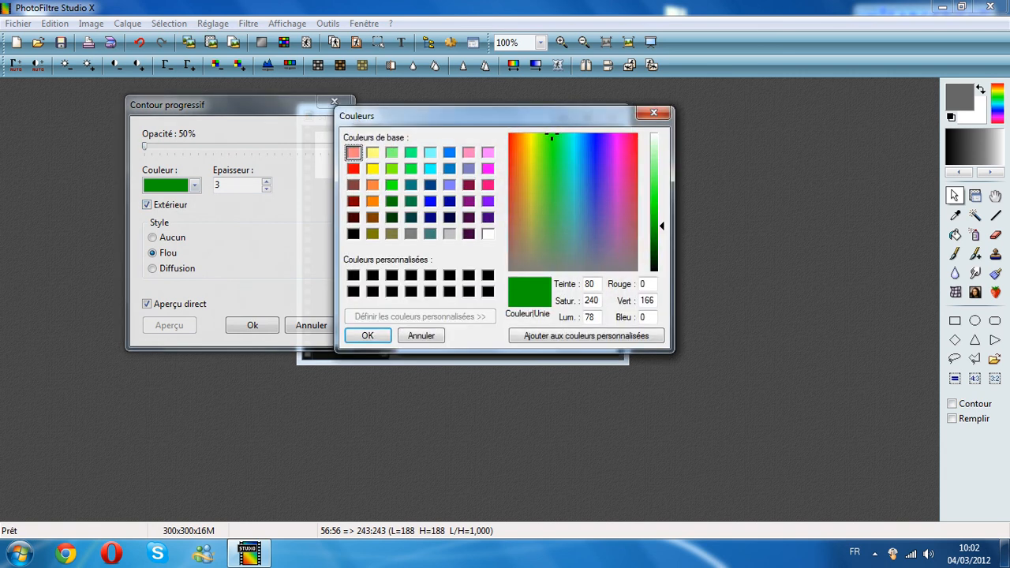
pyautogui.moveTo(552, 137); pyautogui.dragTo(532, 262)
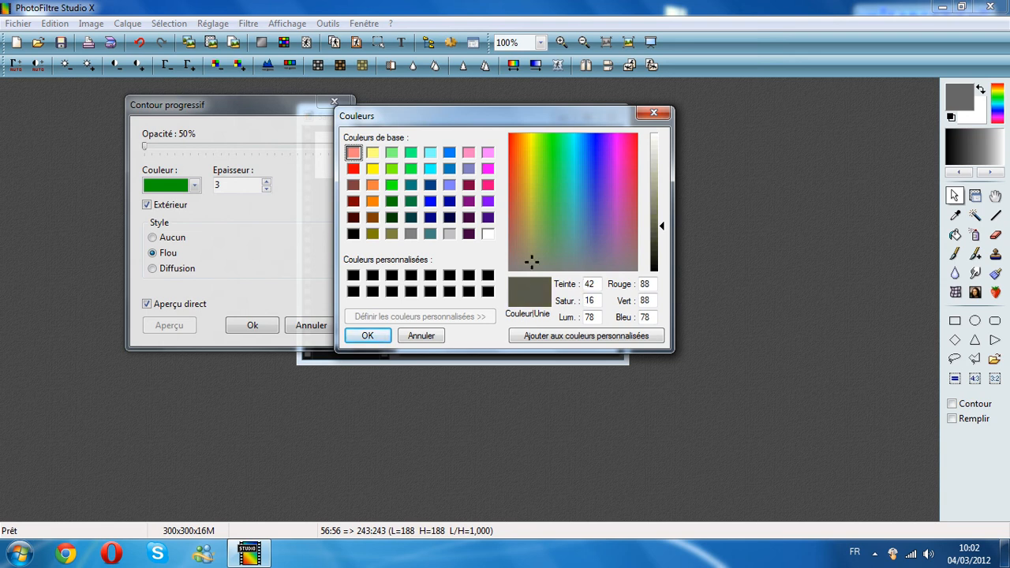
pyautogui.moveTo(662, 227); pyautogui.dragTo(662, 233)
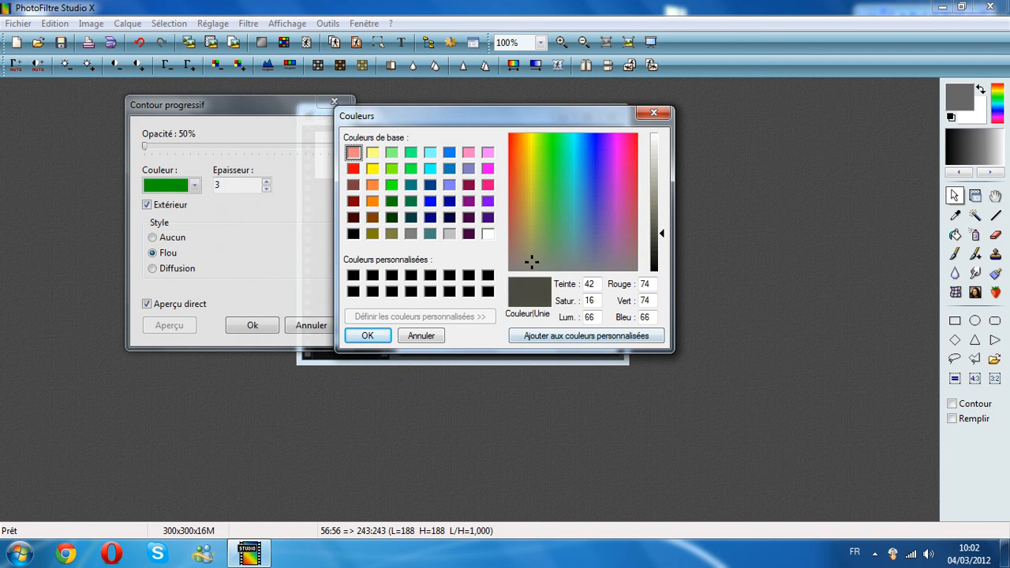
pyautogui.click(586, 336)
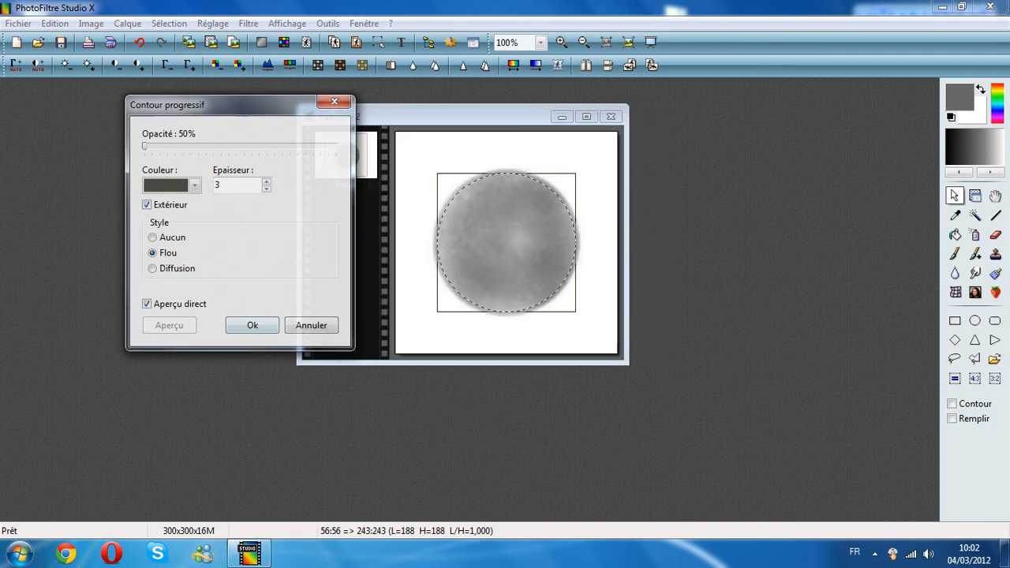
# Lighten the progressive outline's colour to RGB 130, 130, 115 and apply it with the Flou style.
pyautogui.click(167, 186)
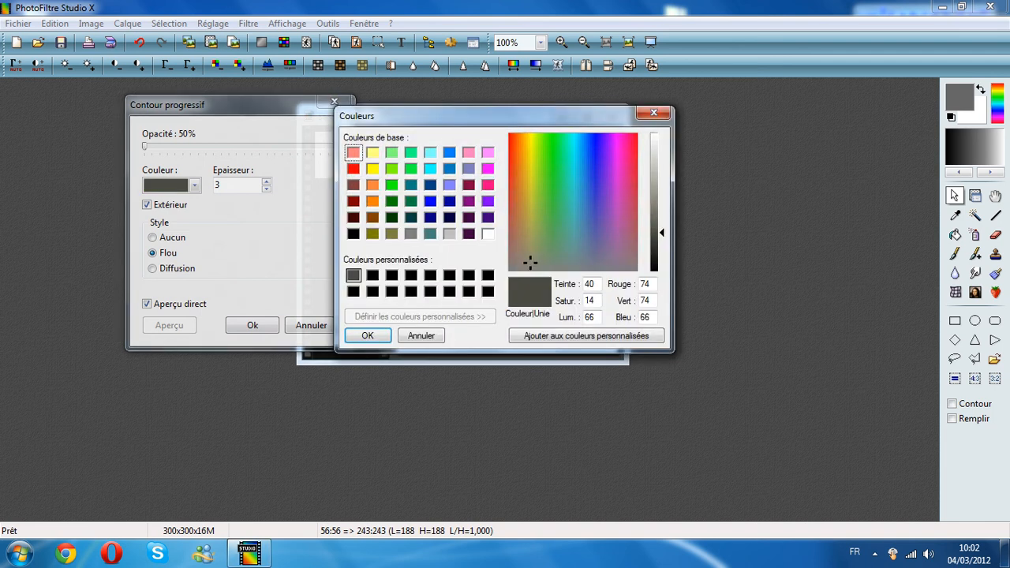
pyautogui.click(656, 205)
pyautogui.click(586, 336)
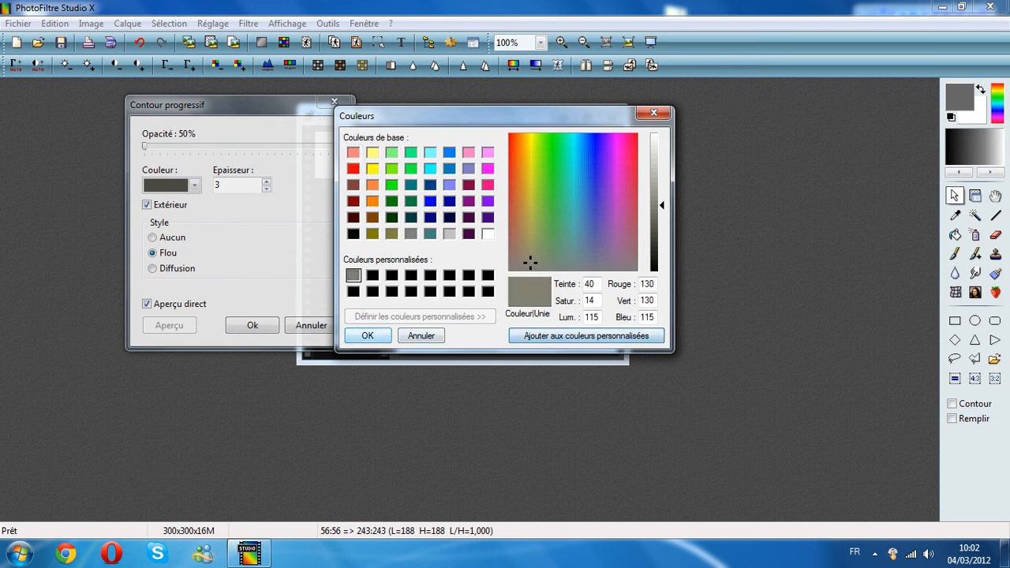
pyautogui.click(367, 336)
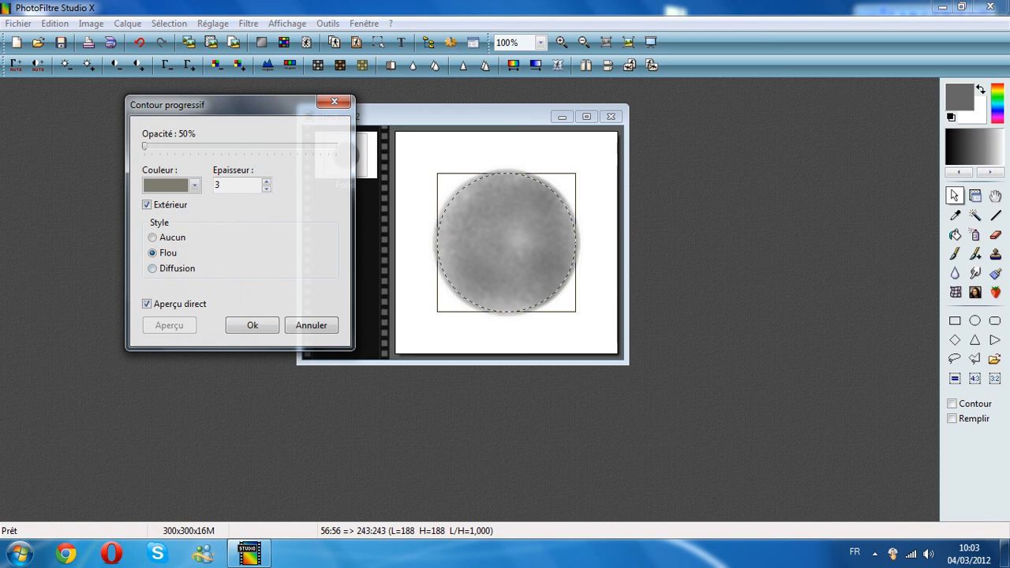
pyautogui.click(153, 268)
pyautogui.click(153, 254)
pyautogui.click(153, 253)
pyautogui.click(253, 325)
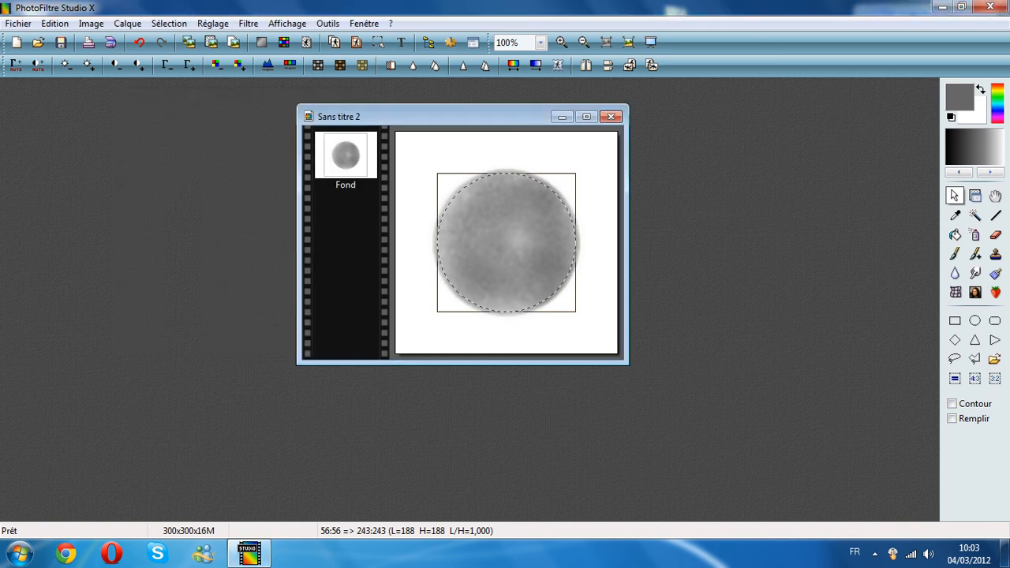
# Examine the disc's outlined edge with the selection hidden, and show the circular selection again.
pyautogui.click(379, 42)
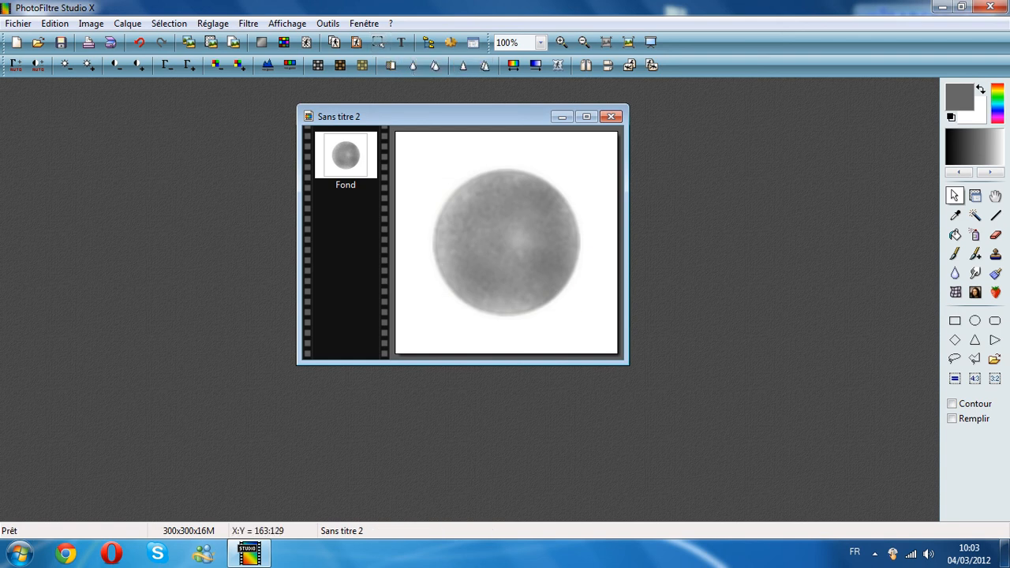
pyautogui.scroll(-1, 517, 228)
pyautogui.scroll(1, 525, 233)
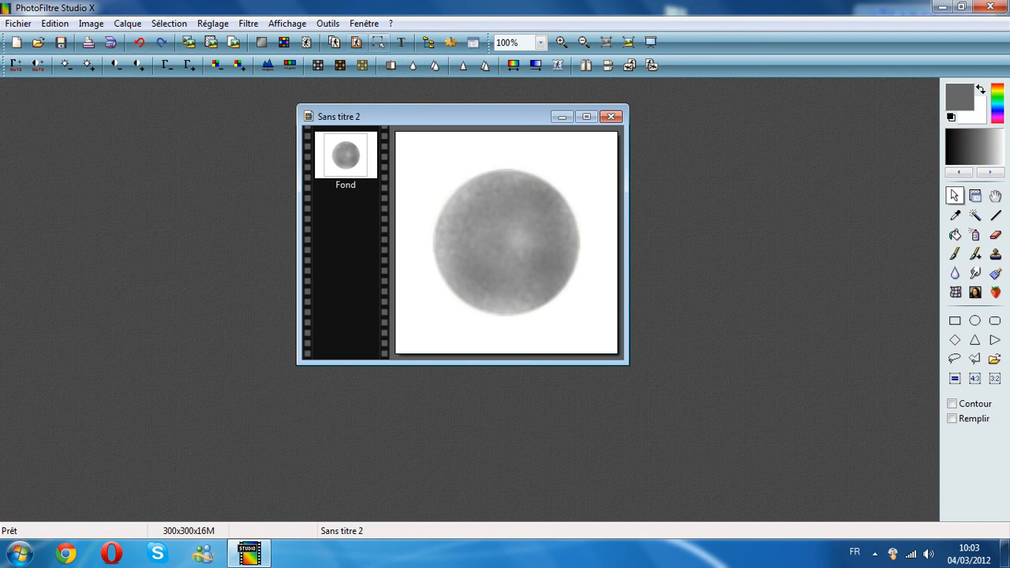
pyautogui.click(357, 43)
pyautogui.click(379, 43)
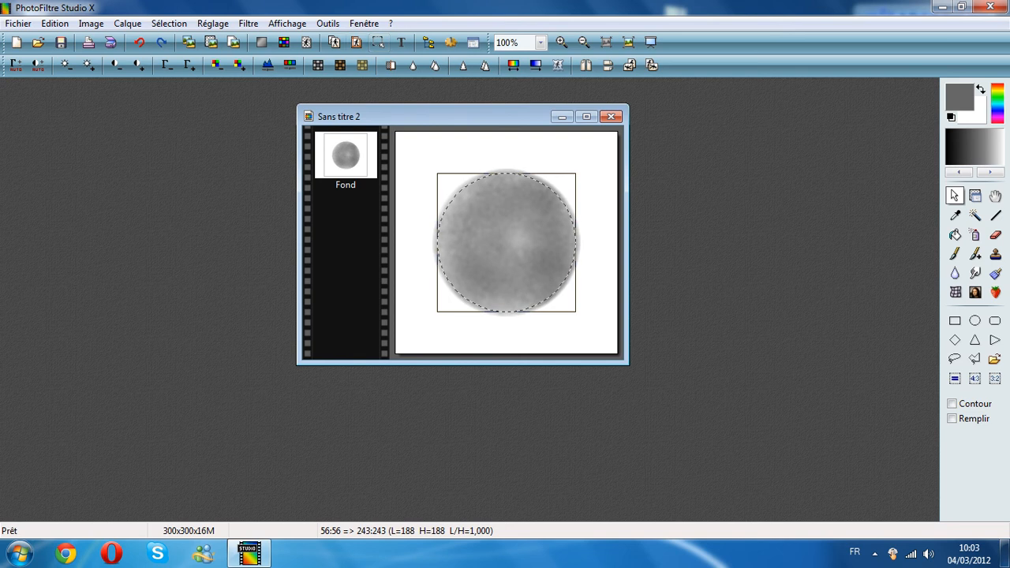
# Apply a thicker exterior progressive outline with the Flou style around the disc in lighter grey, RGB 151, 151, 136.
pyautogui.click(249, 24)
pyautogui.moveTo(276, 170)
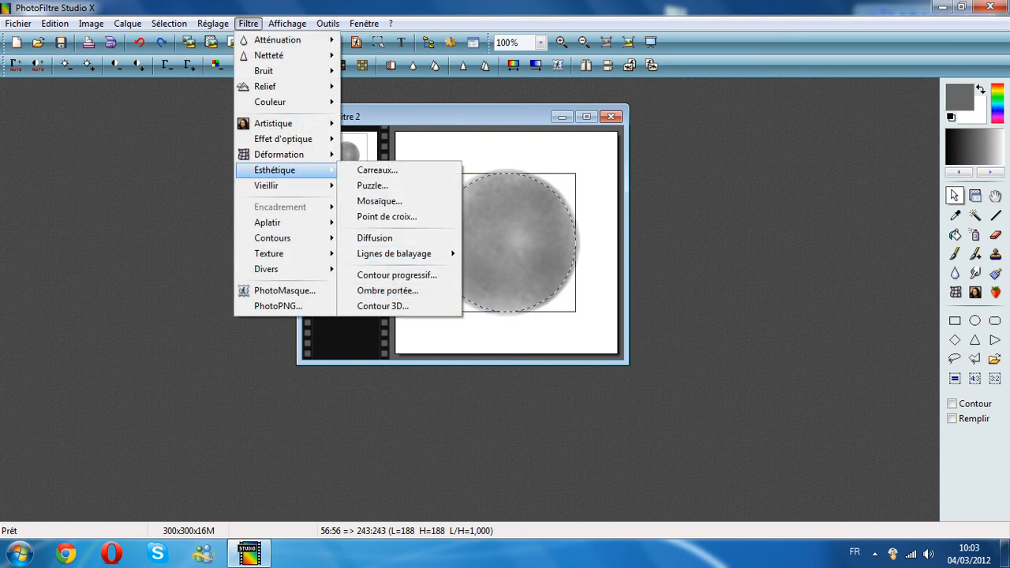
pyautogui.click(396, 275)
pyautogui.click(194, 185)
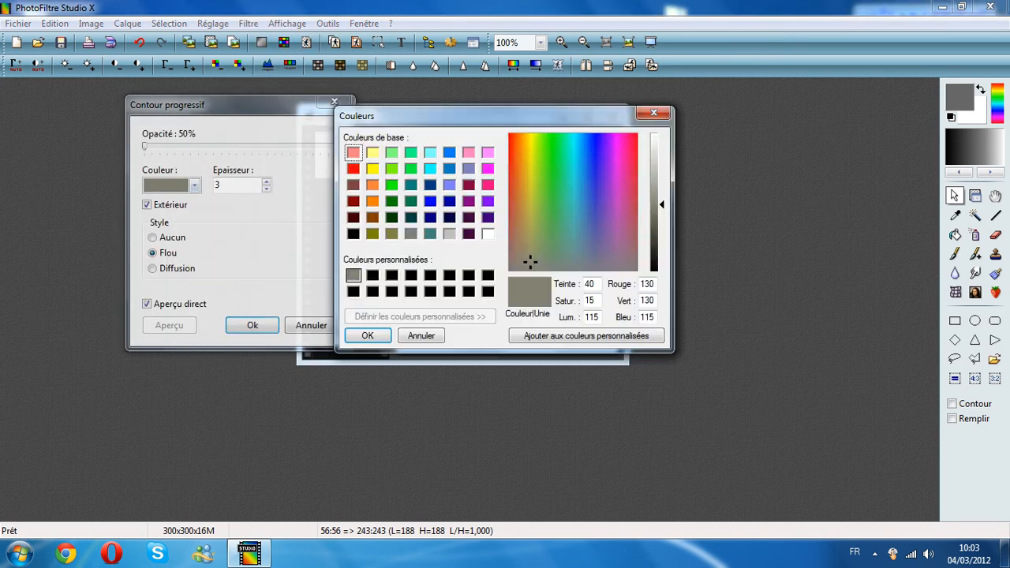
pyautogui.moveTo(662, 204); pyautogui.dragTo(661, 195)
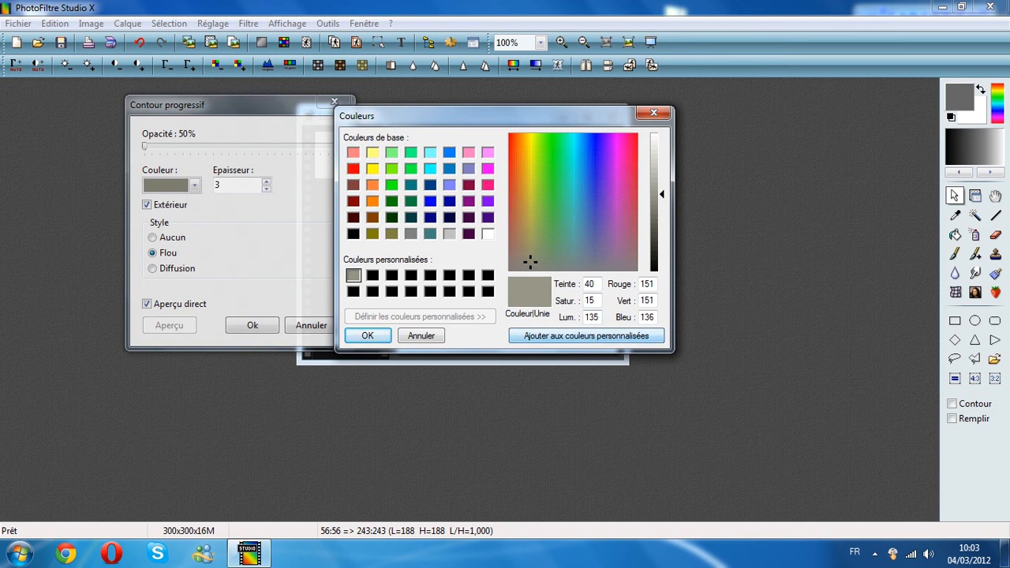
pyautogui.press('Return')
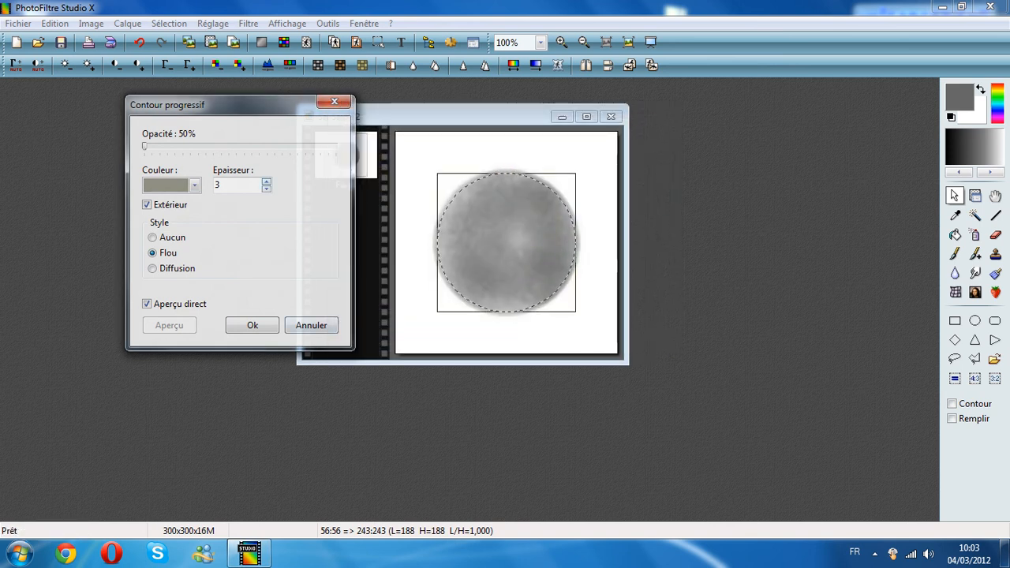
pyautogui.click(267, 182)
pyautogui.click(267, 182)
pyautogui.click(267, 182)
pyautogui.click(253, 326)
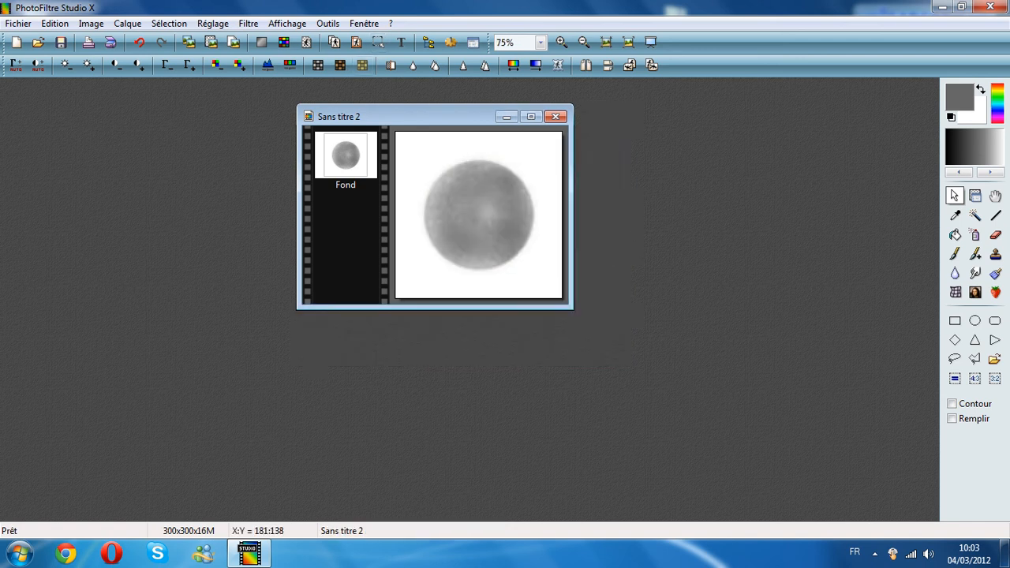
# Show the circular selection again and apply the white mist effect (Brume Blanche) to the disc.
pyautogui.click(379, 42)
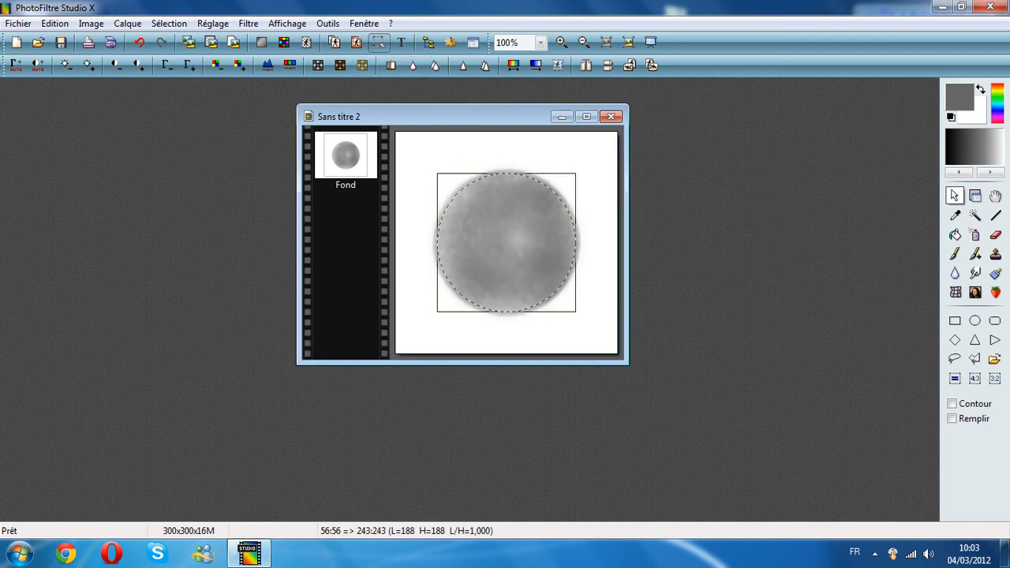
pyautogui.click(249, 23)
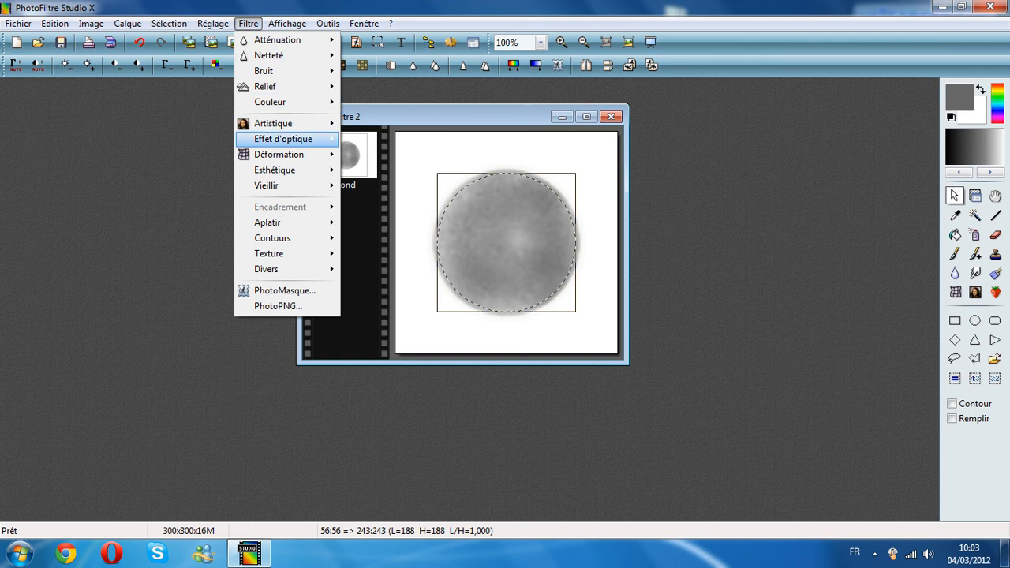
pyautogui.moveTo(283, 139)
pyautogui.moveTo(371, 139)
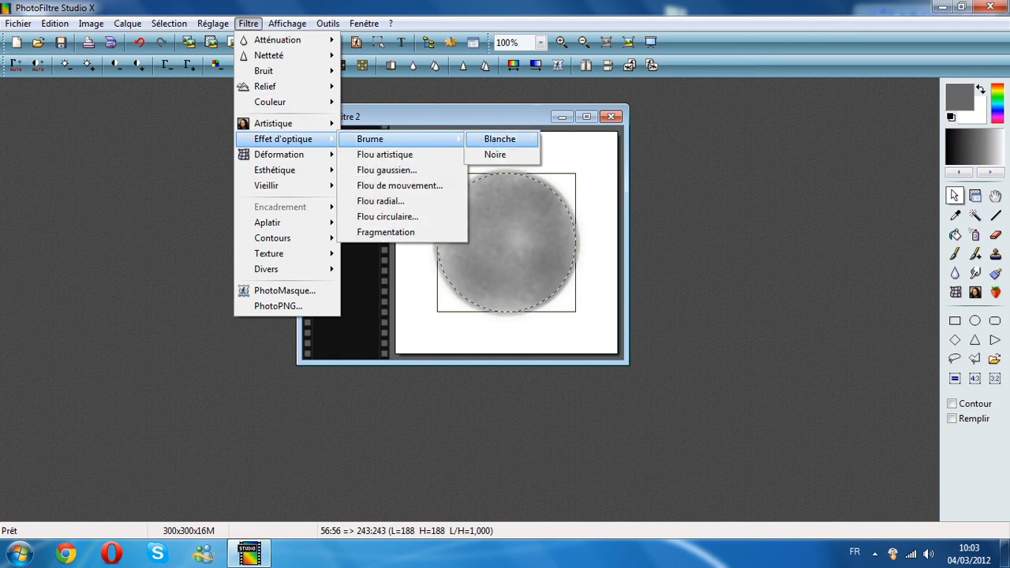
pyautogui.click(503, 141)
pyautogui.hotkey('ctrl', '-')
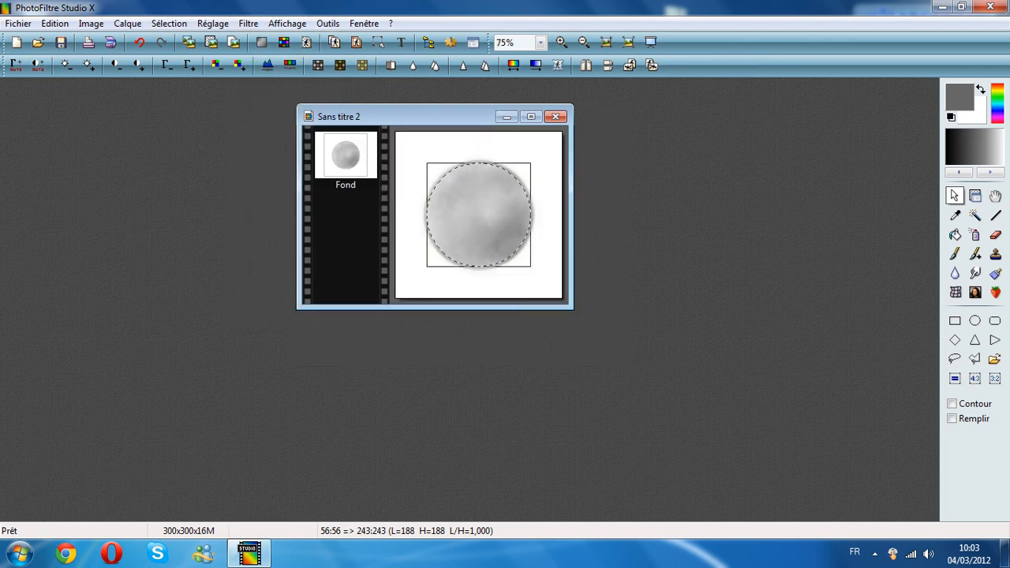
# Hide the circular selection and compare the disc with and without the white mist by undoing and redoing the effect twice.
pyautogui.hotkey('ctrl', 'd')
pyautogui.hotkey('ctrl', '+')
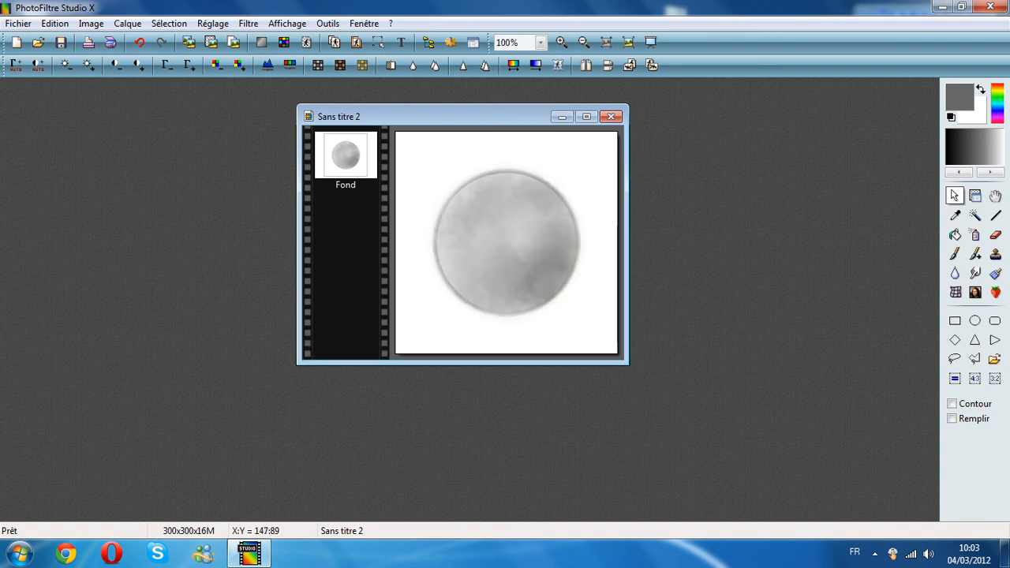
pyautogui.hotkey('ctrl', 'z')
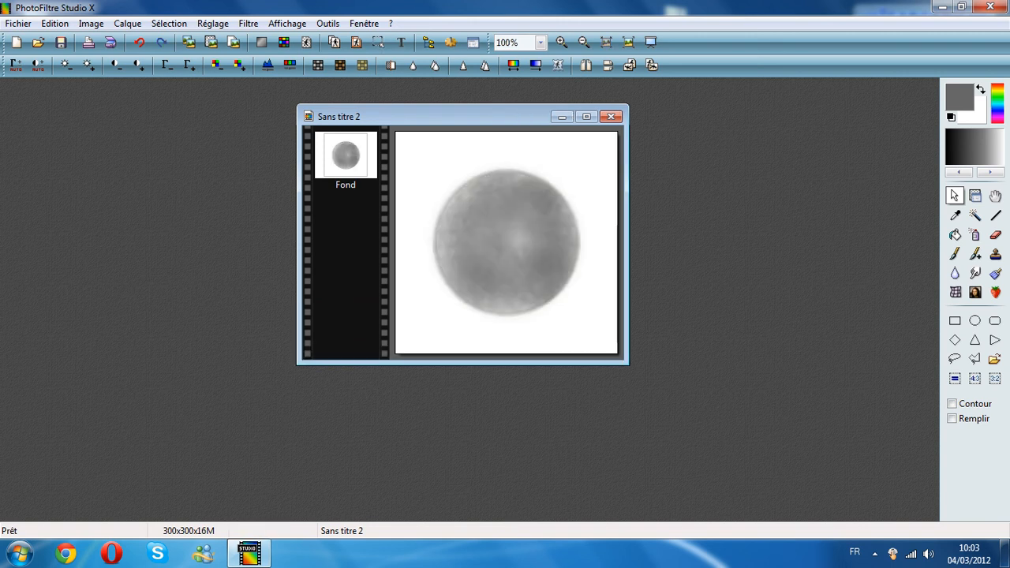
pyautogui.click(54, 22)
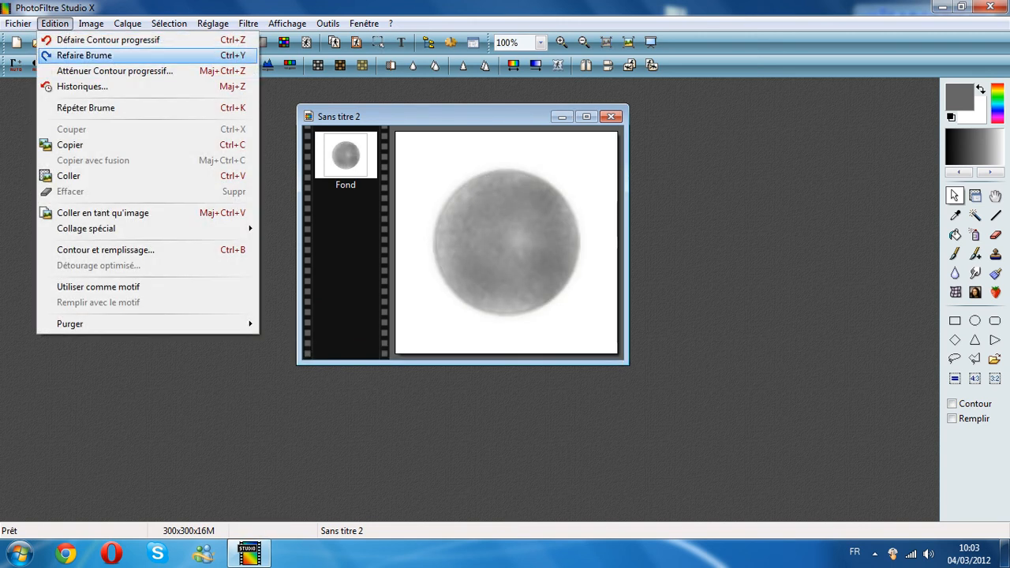
pyautogui.click(83, 55)
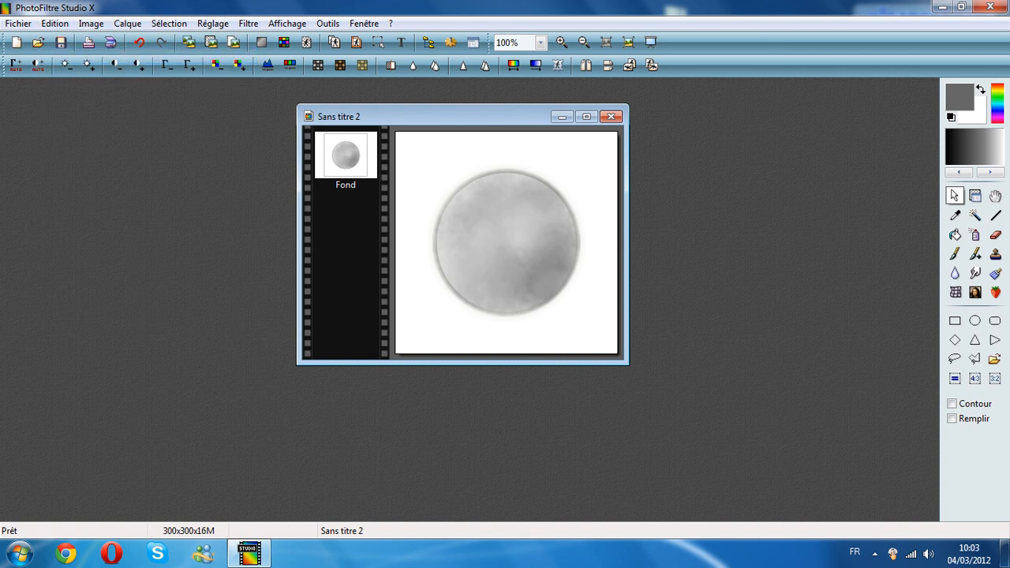
pyautogui.hotkey('ctrl', 'z')
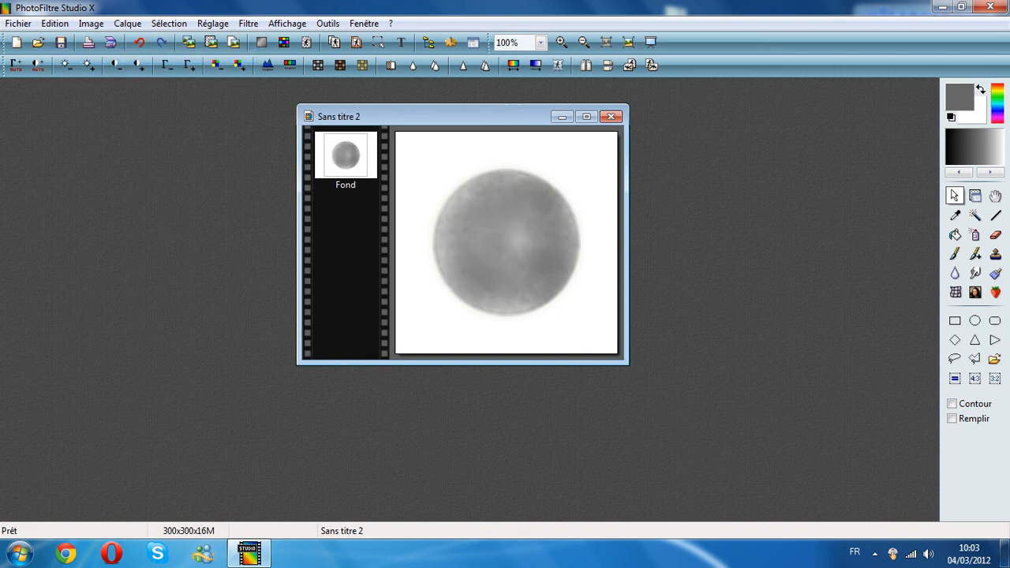
pyautogui.click(55, 23)
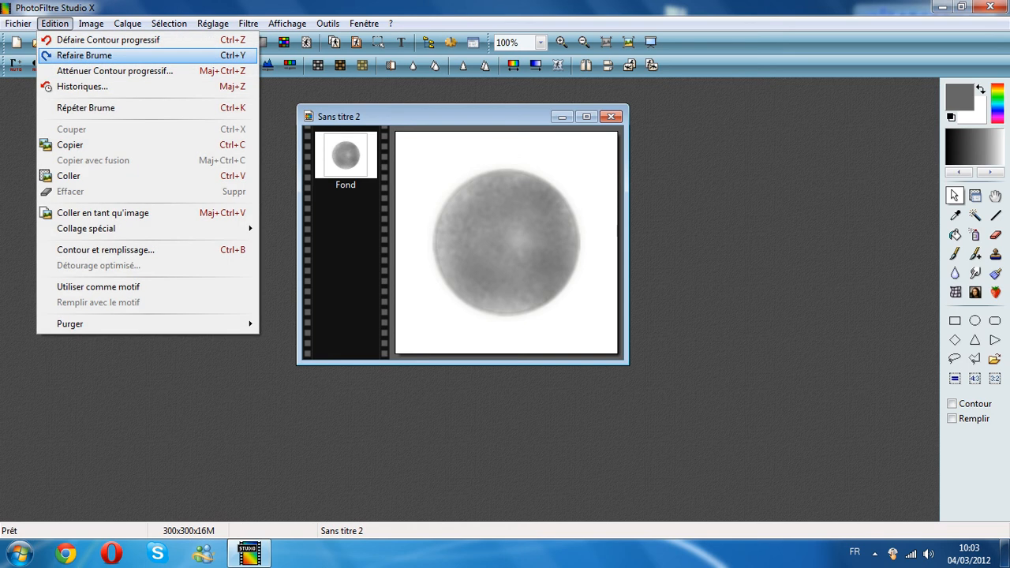
pyautogui.click(84, 56)
# Examine the misted disc's texture and its soft outlined edge, both close up and as a whole.
pyautogui.scroll(-1, 506, 242)
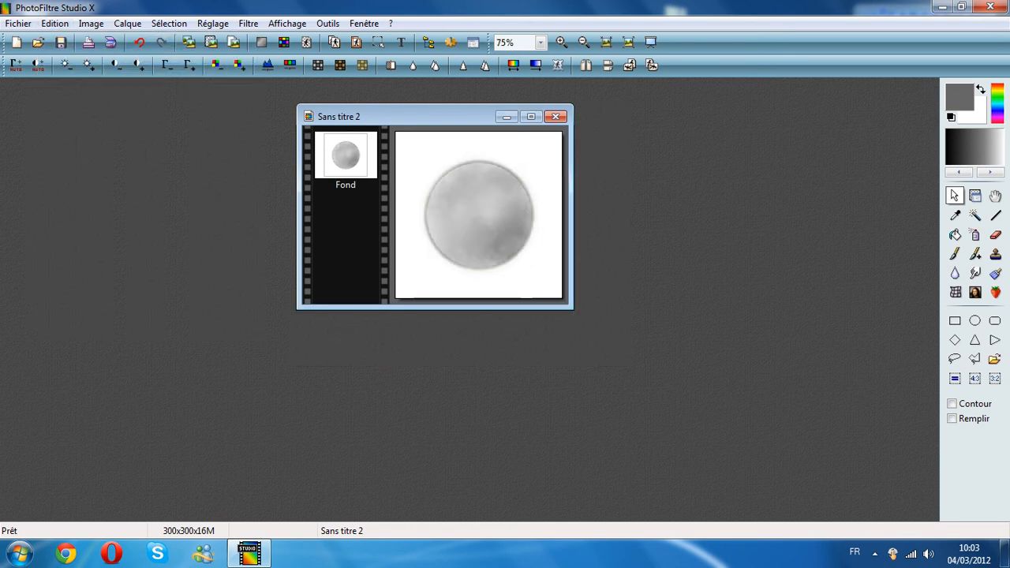
pyautogui.scroll(1, 482, 213)
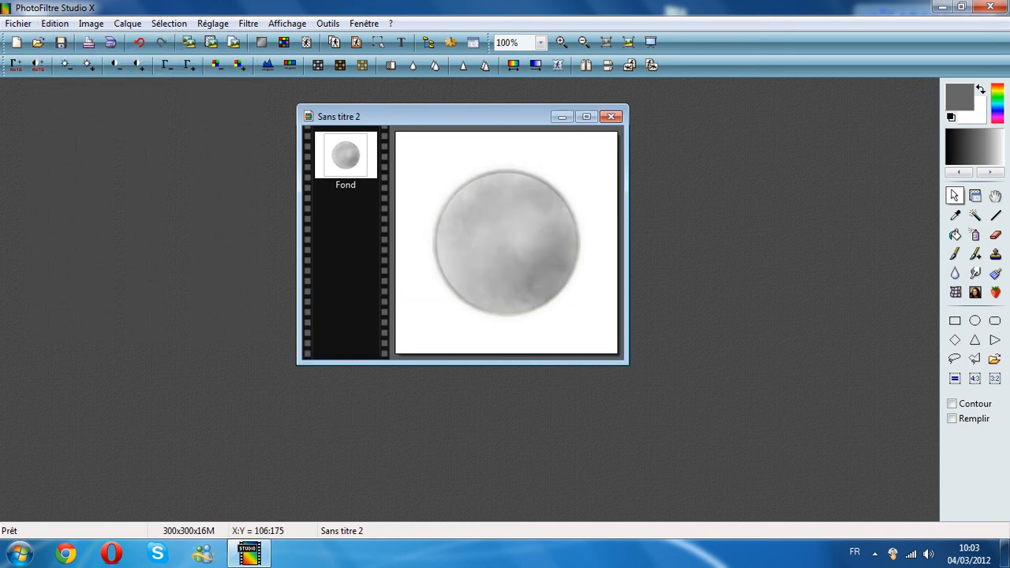
pyautogui.scroll(-2, 482, 213)
pyautogui.scroll(6, 483, 237)
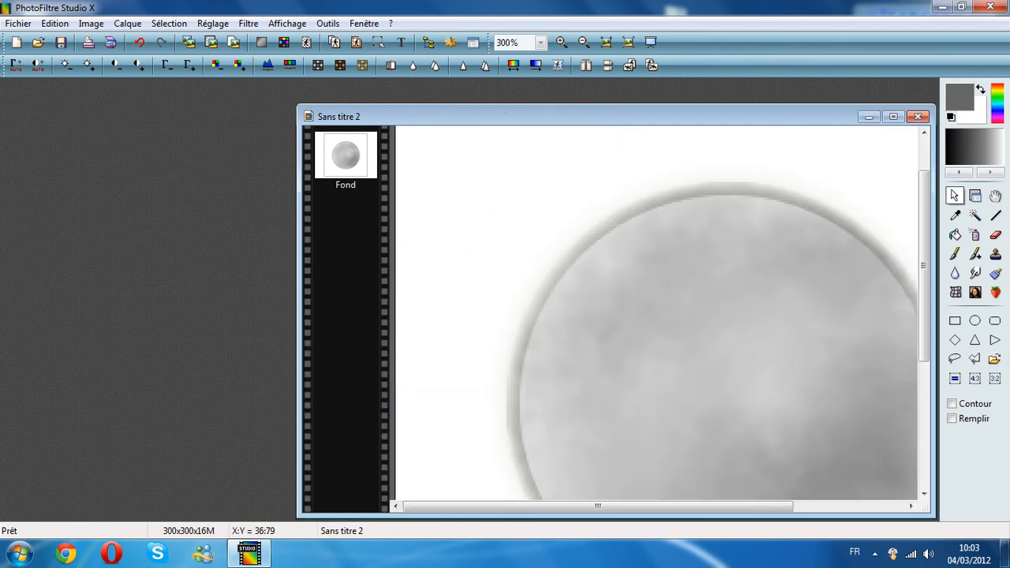
pyautogui.scroll(-4, 483, 236)
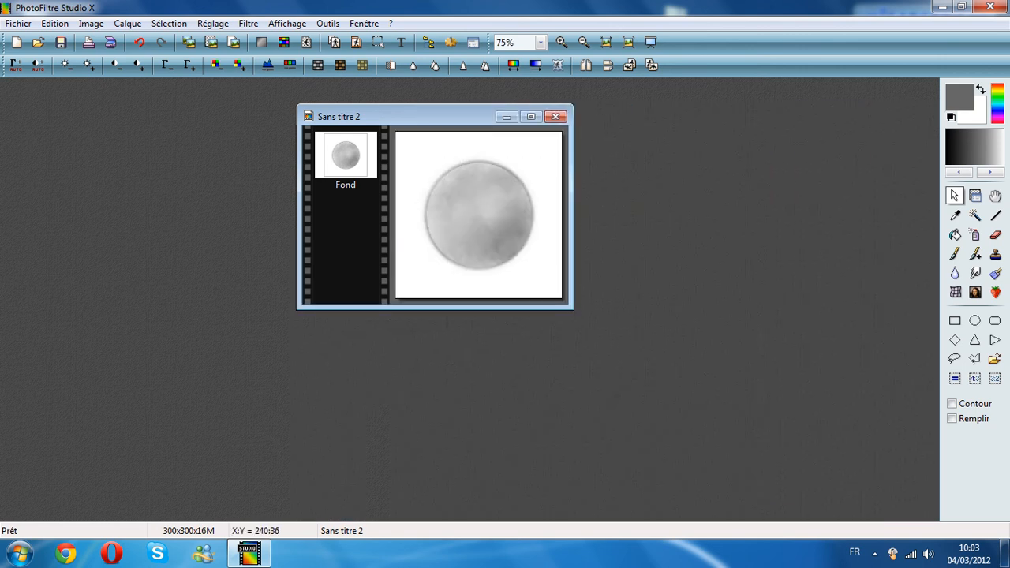
pyautogui.scroll(3, 482, 213)
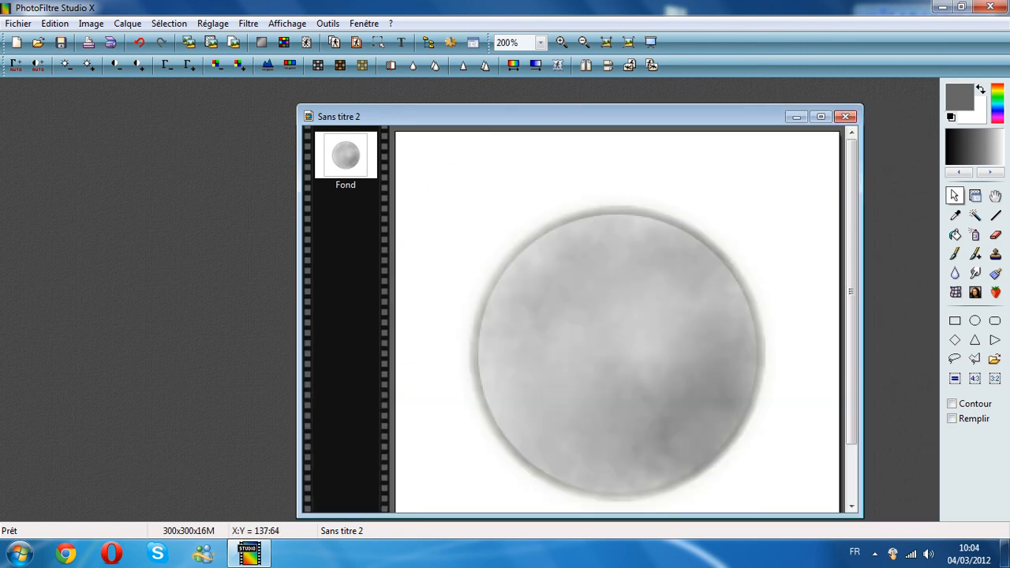
pyautogui.scroll(3, 679, 260)
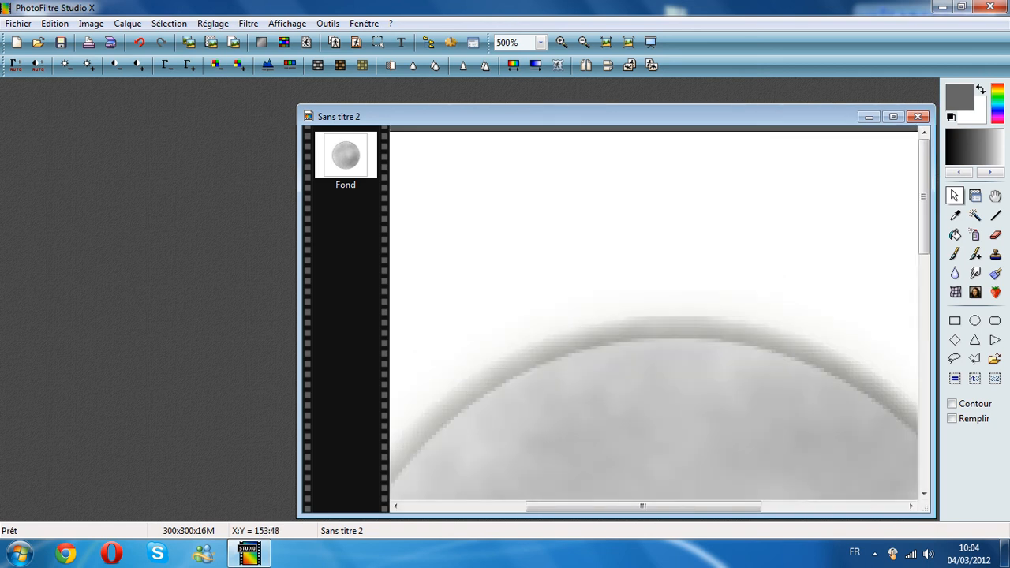
pyautogui.scroll(-4, 635, 317)
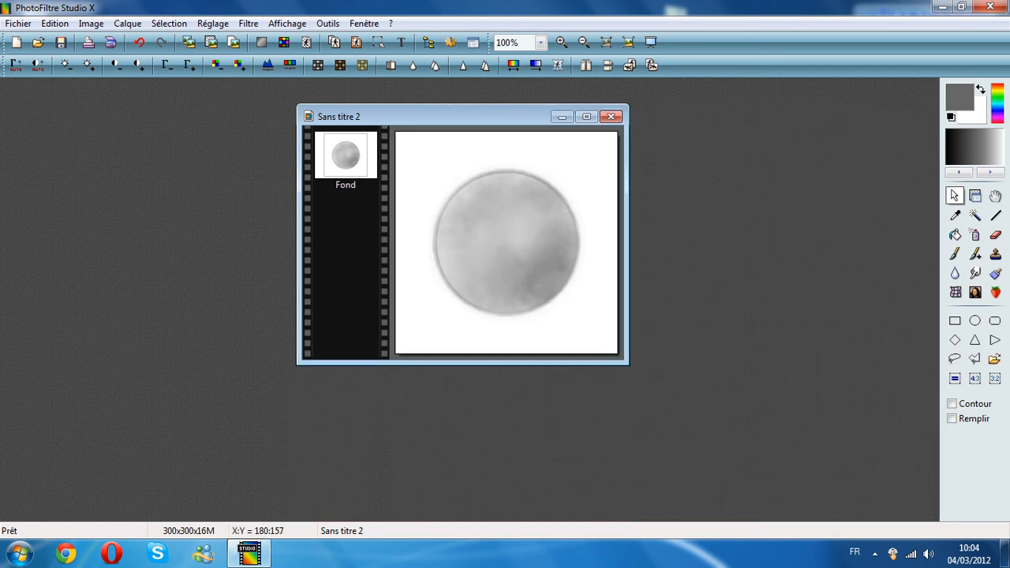
pyautogui.scroll(1, 543, 247)
pyautogui.scroll(-1, 728, 233)
# Activate the Blur tool for retouching the disc and undo the last change.
pyautogui.click(955, 272)
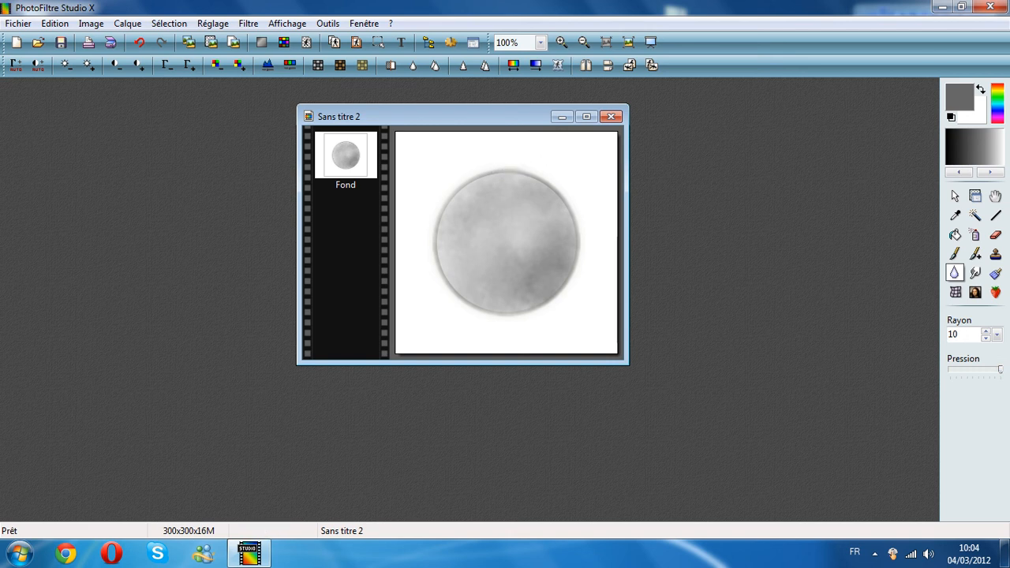
pyautogui.click(139, 42)
pyautogui.scroll(-1, 475, 203)
pyautogui.scroll(1, 513, 188)
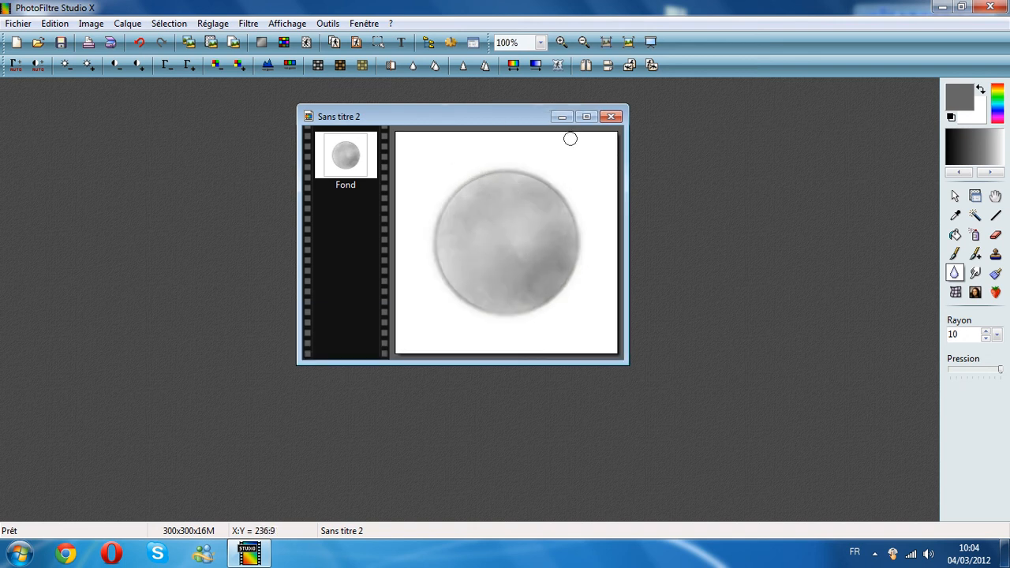